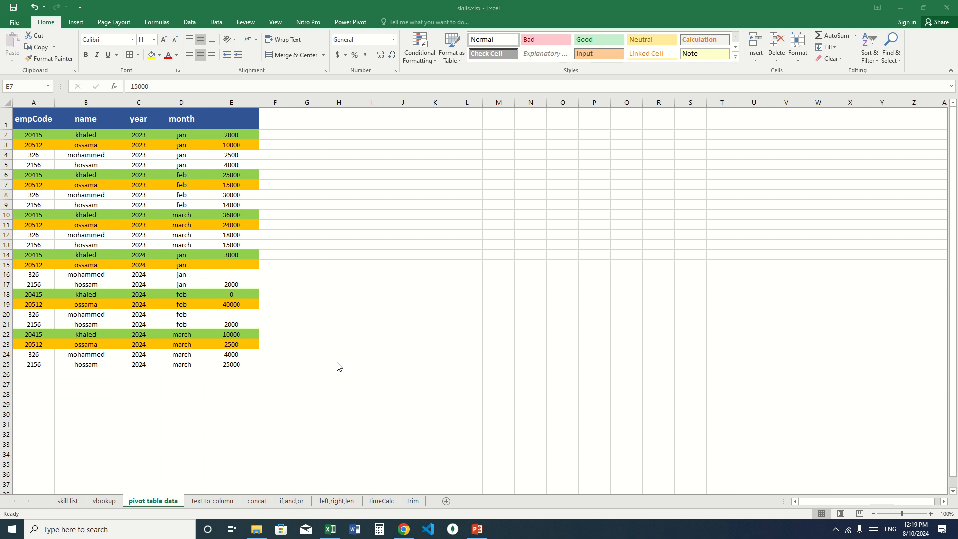
Look over the skill list and vlookup sheets, select the pivot table entry in the list, and open the pivot table data sheet.
click(67, 501)
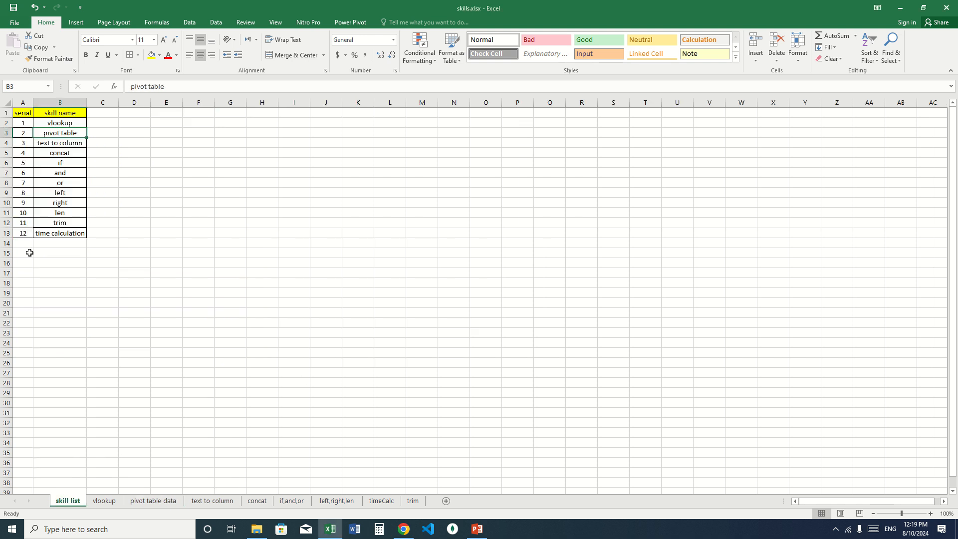
click(61, 121)
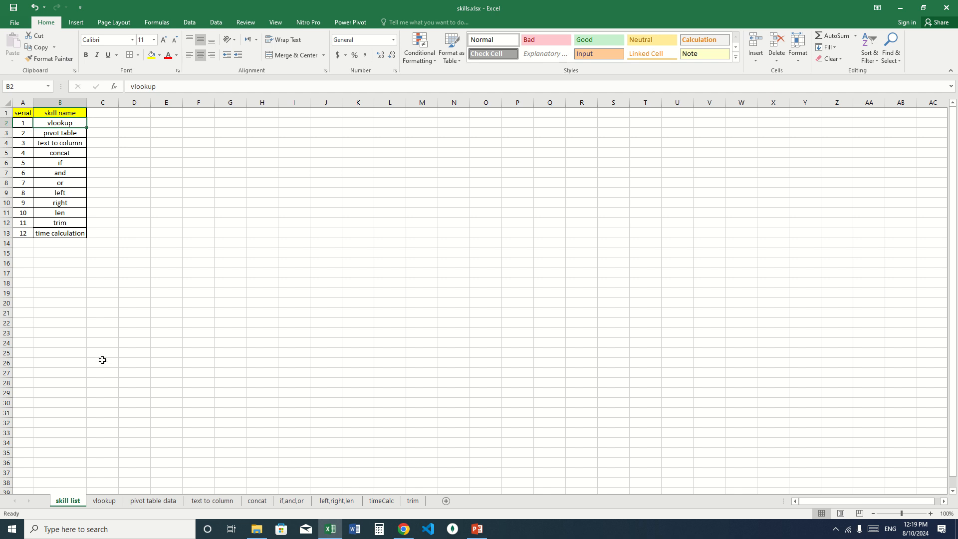
click(104, 500)
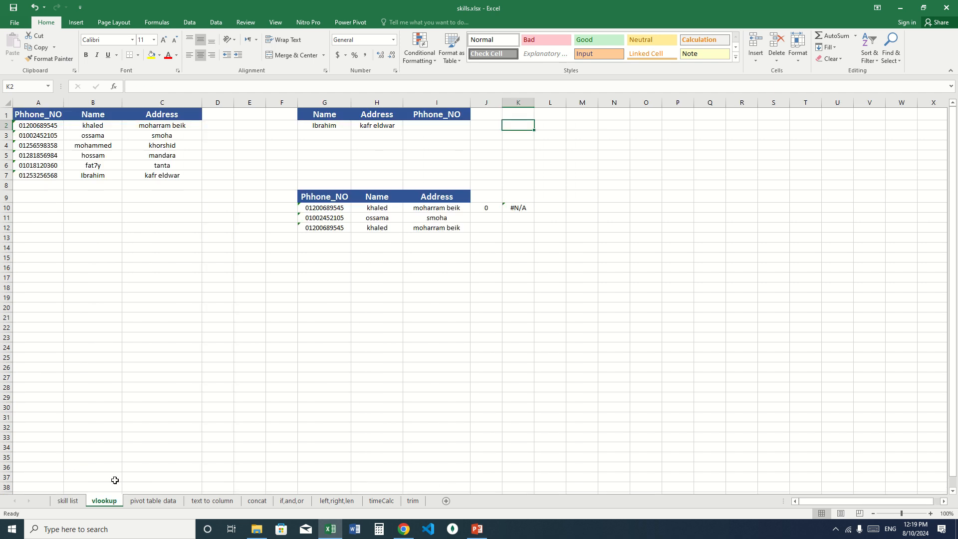
click(75, 501)
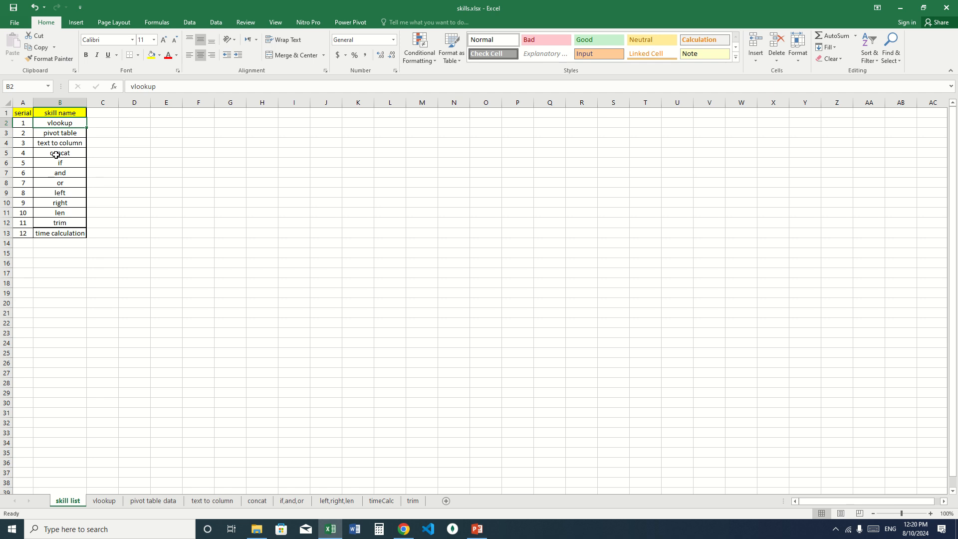
click(55, 133)
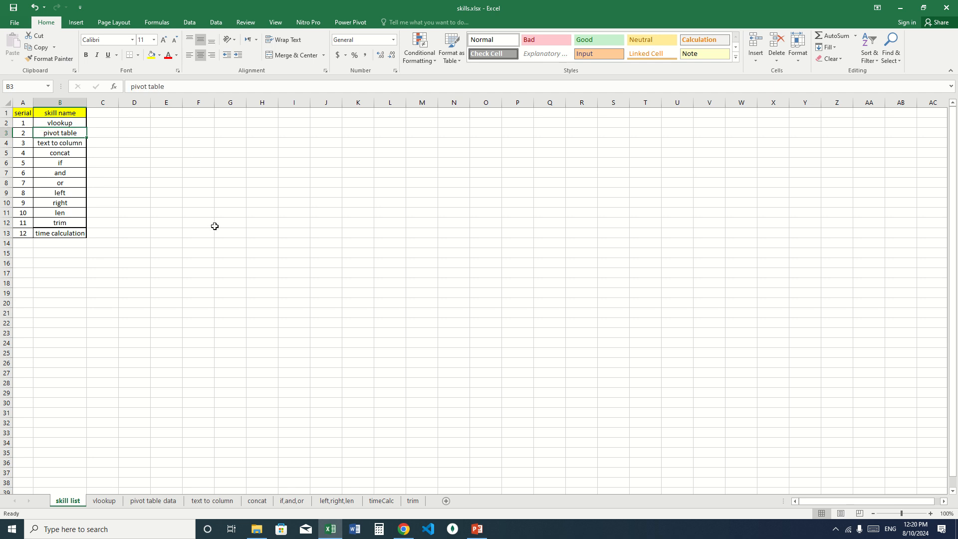
click(159, 501)
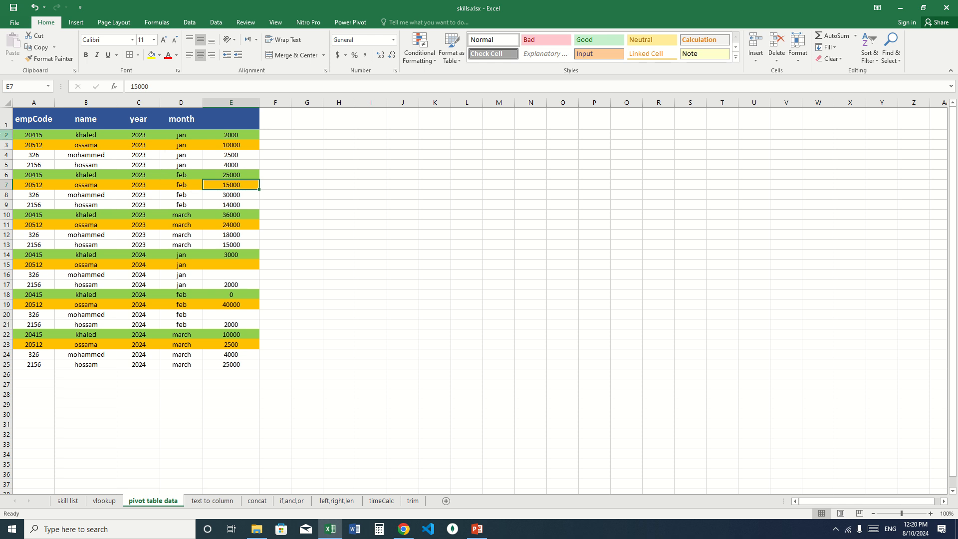
Examine the 2023 and 2024 rows month by month together with their amounts in column E.
click(6, 135)
drag(6, 135, 6, 168)
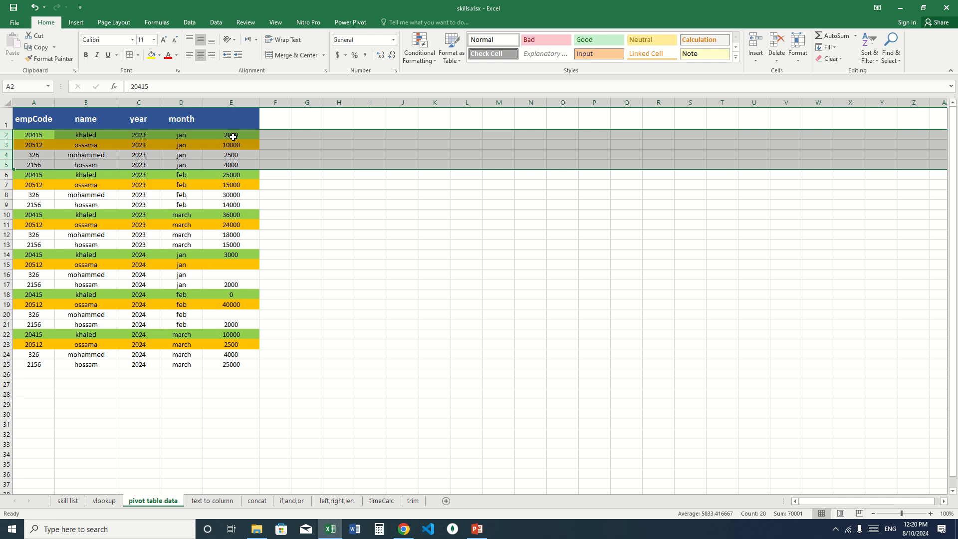
click(224, 179)
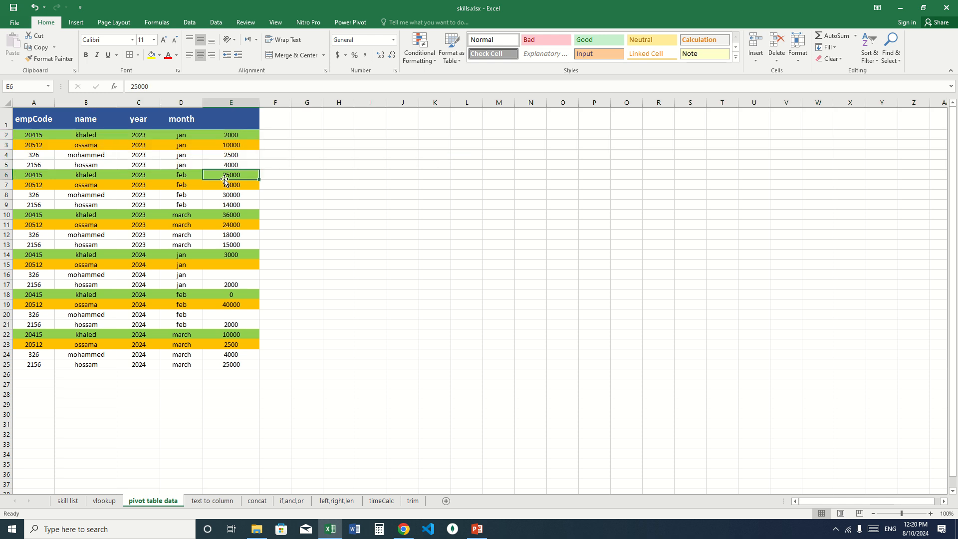
drag(224, 179, 240, 245)
click(243, 216)
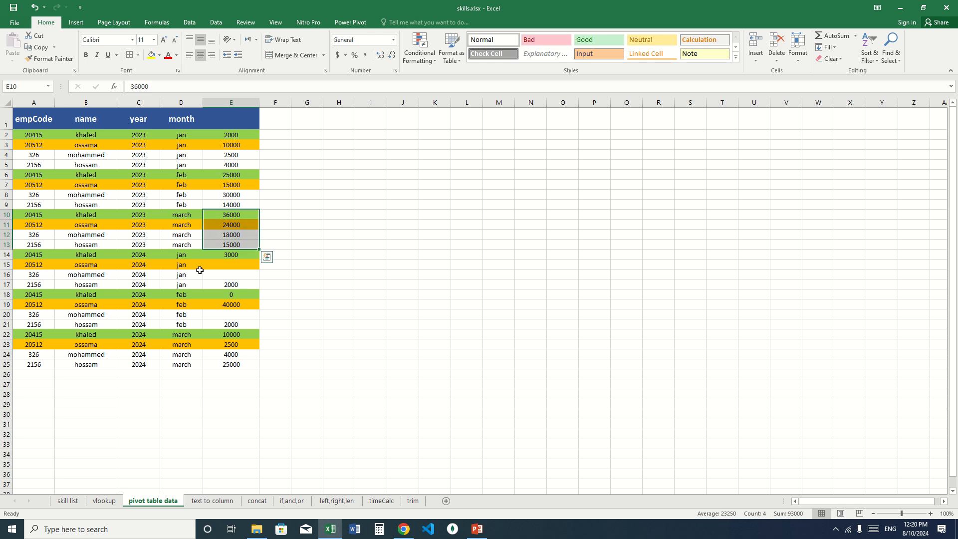
drag(143, 256, 142, 365)
click(210, 156)
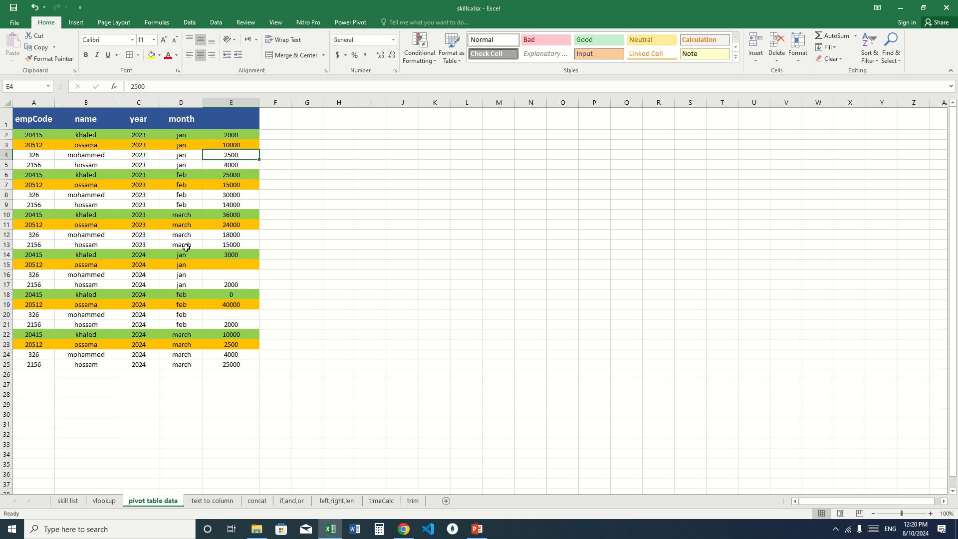
Add up the green rows' amounts in Calculator, entering 2000, 25000, 36000, 3000, 0 and 10000, and close it.
click(378, 530)
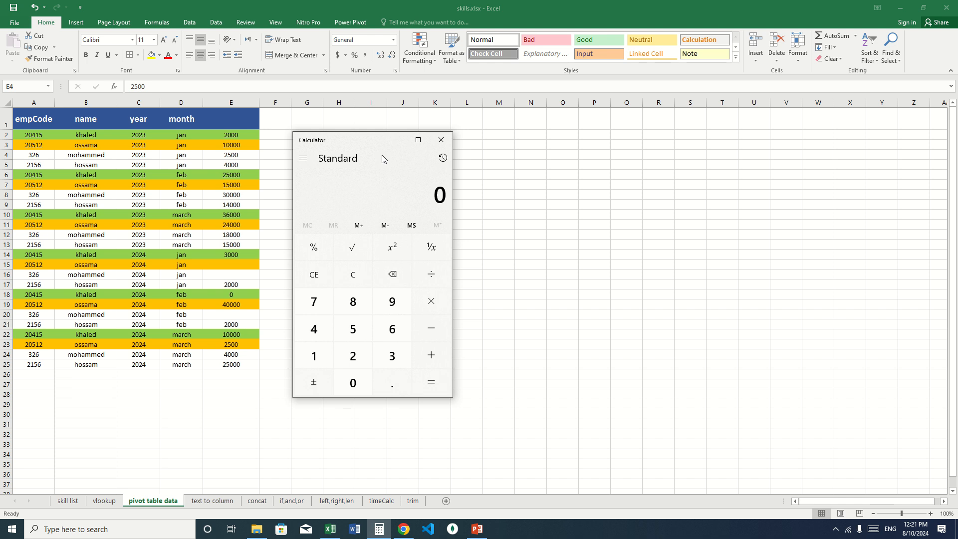
text(2000)
key(plus)
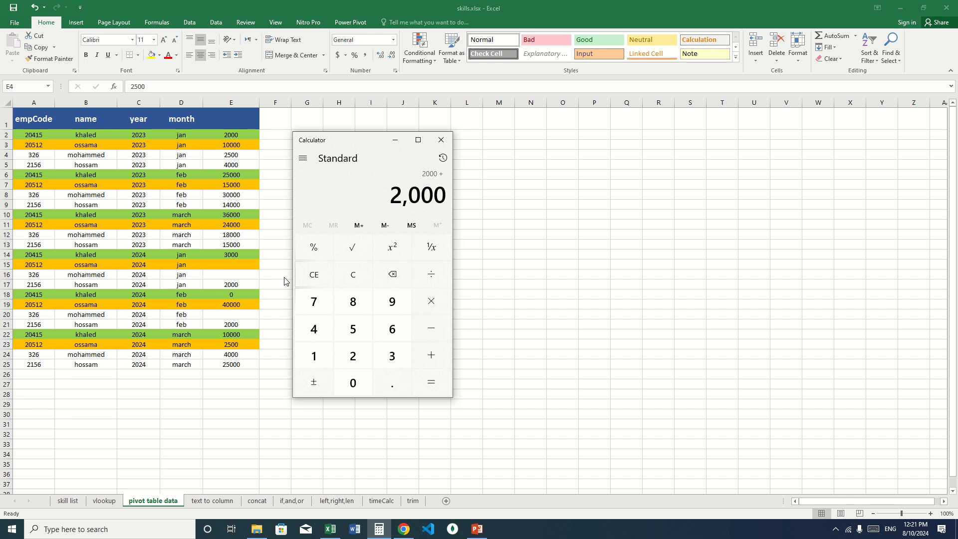
text(25000)
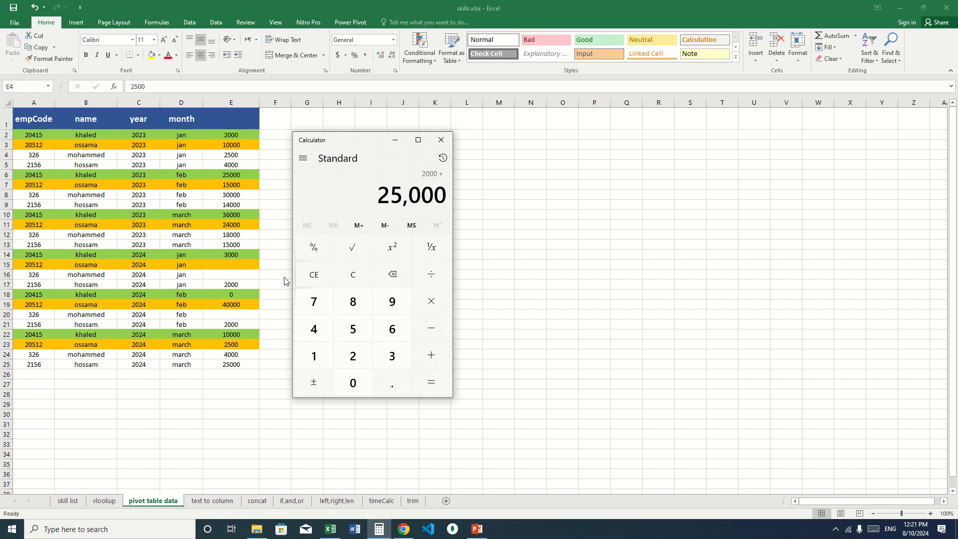
key(plus)
text(36000)
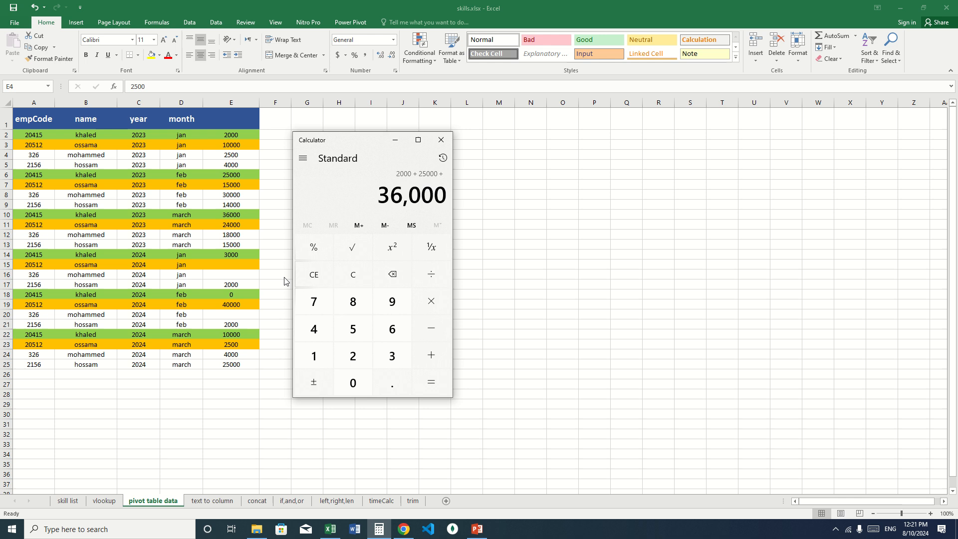
key(plus)
text(3000)
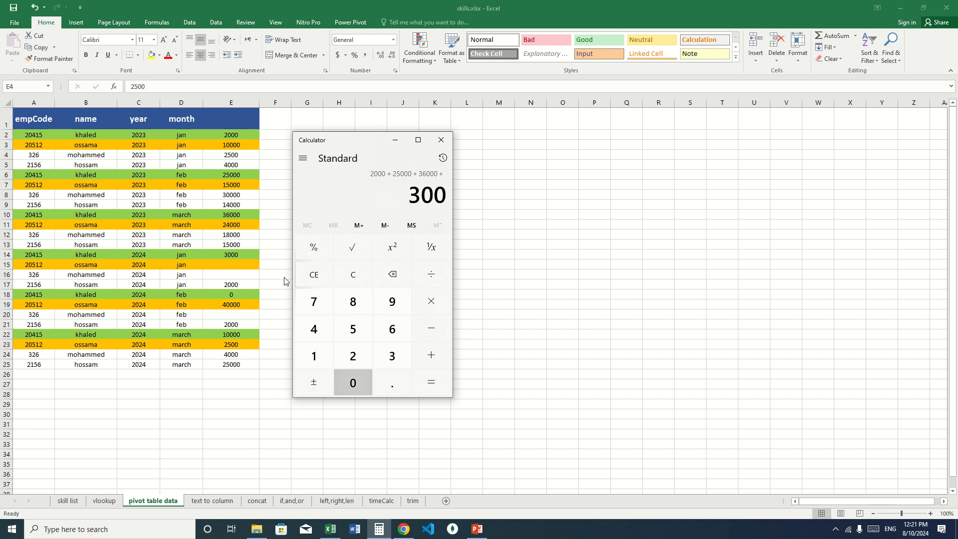
key(plus)
text(0)
key(plus)
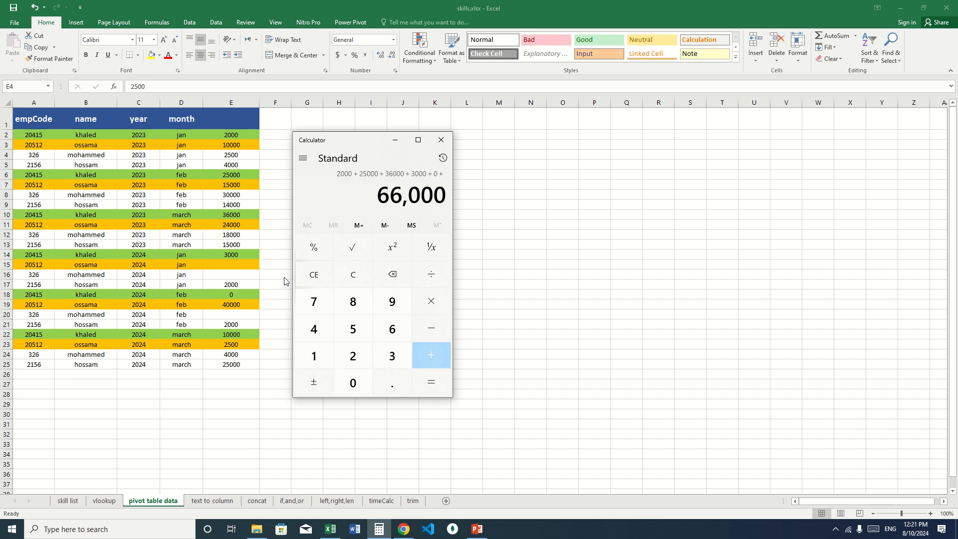
text(10000)
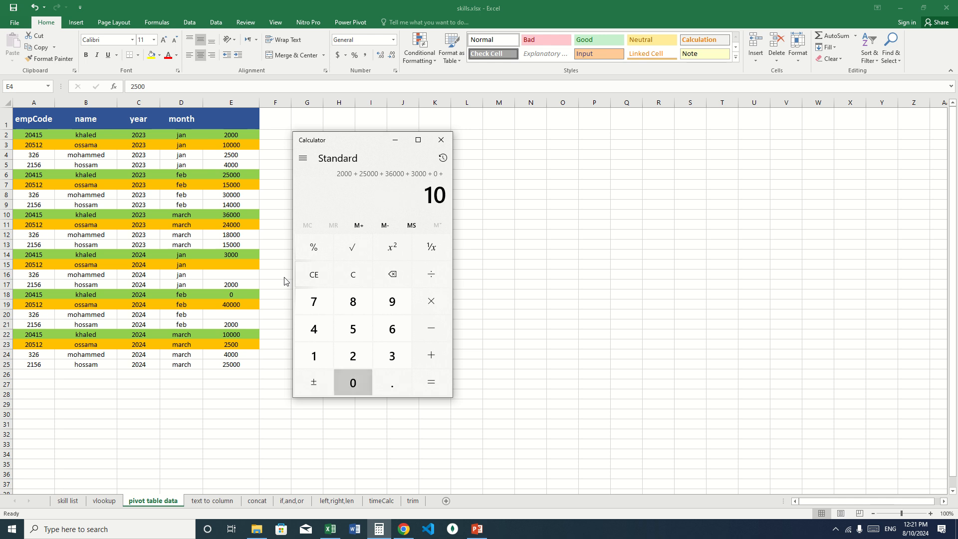
key(plus)
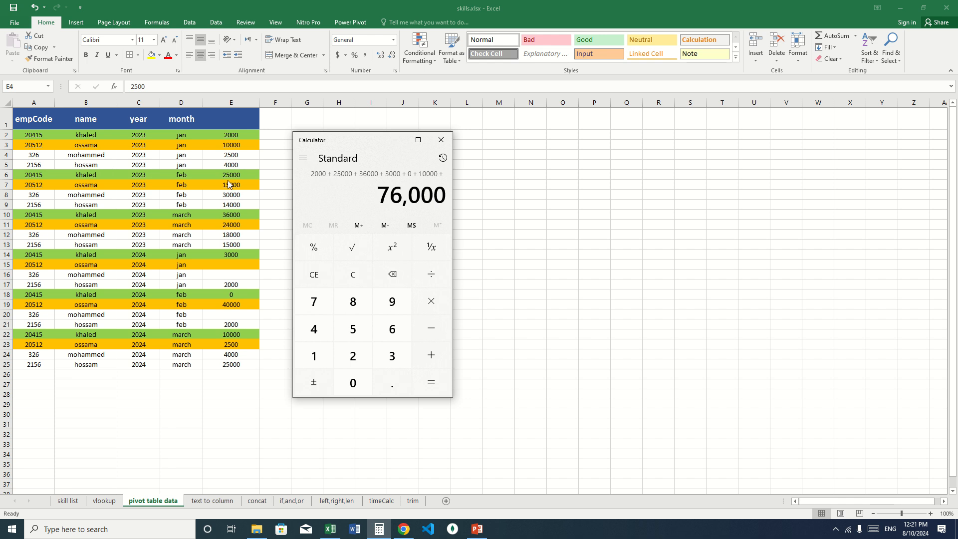
click(436, 148)
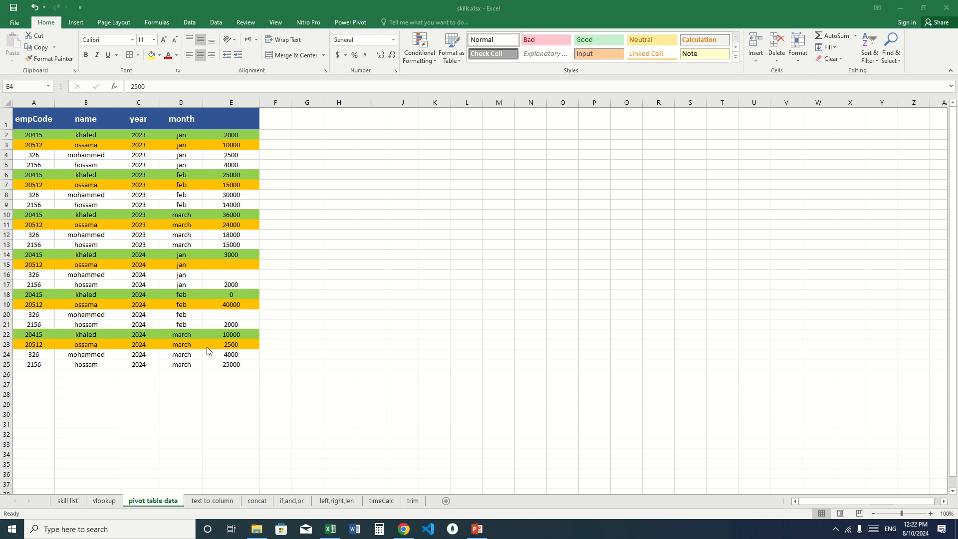
click(46, 134)
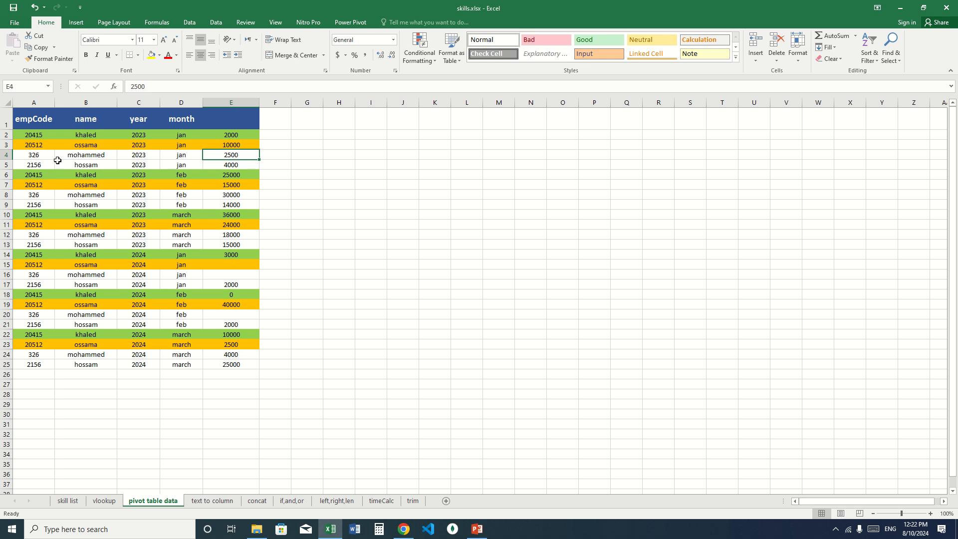
click(79, 24)
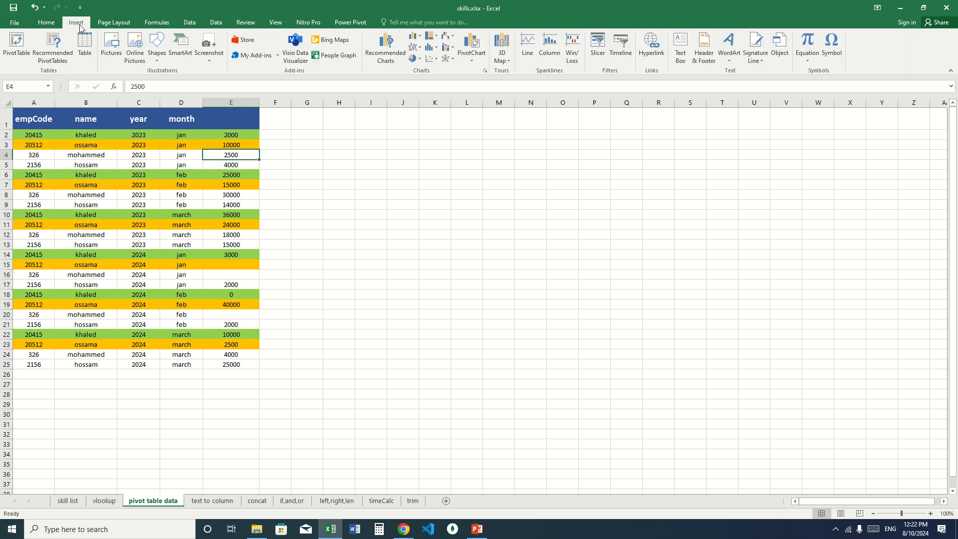
click(16, 56)
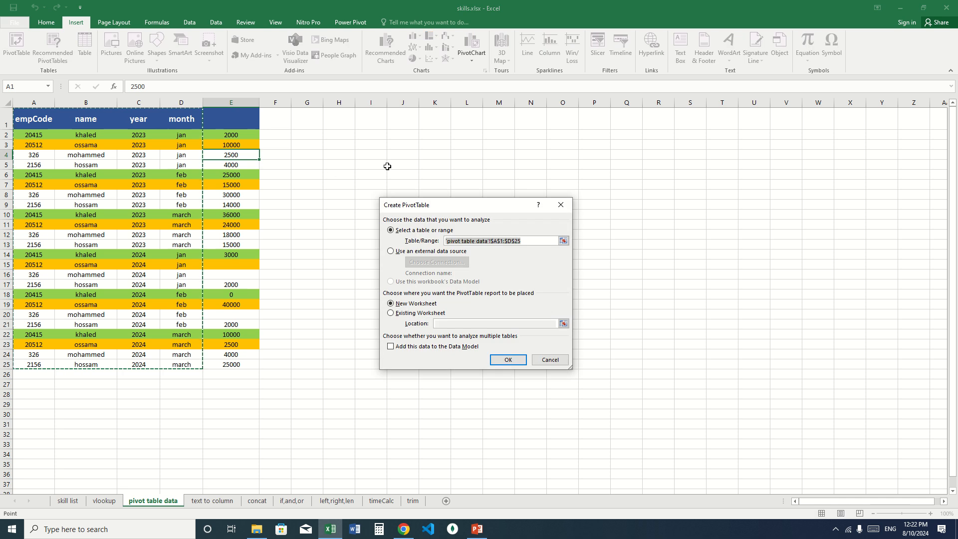
click(549, 359)
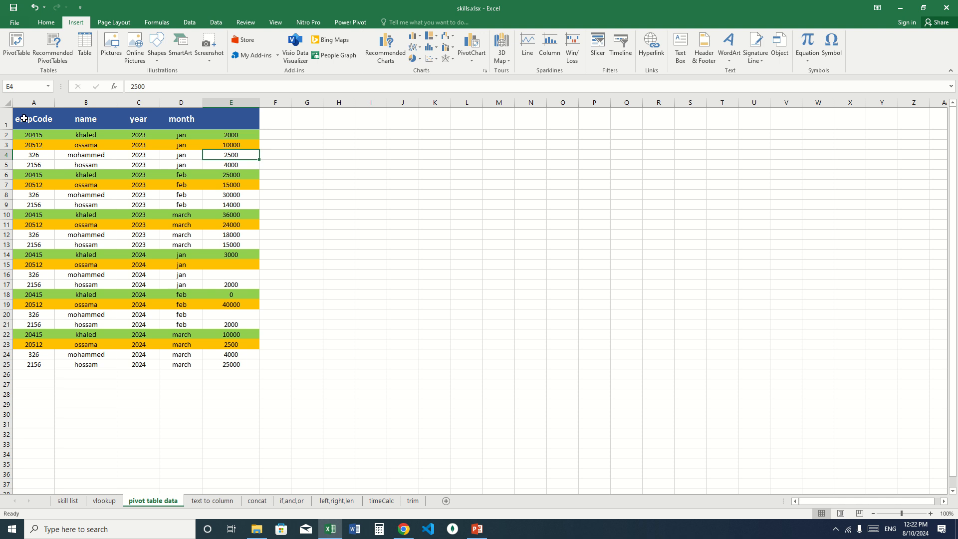
drag(24, 119, 252, 369)
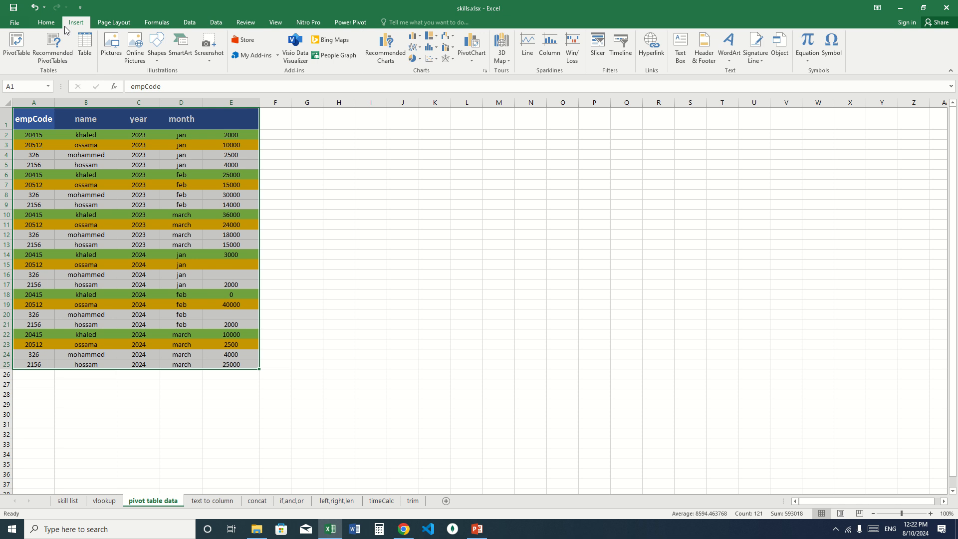
click(16, 45)
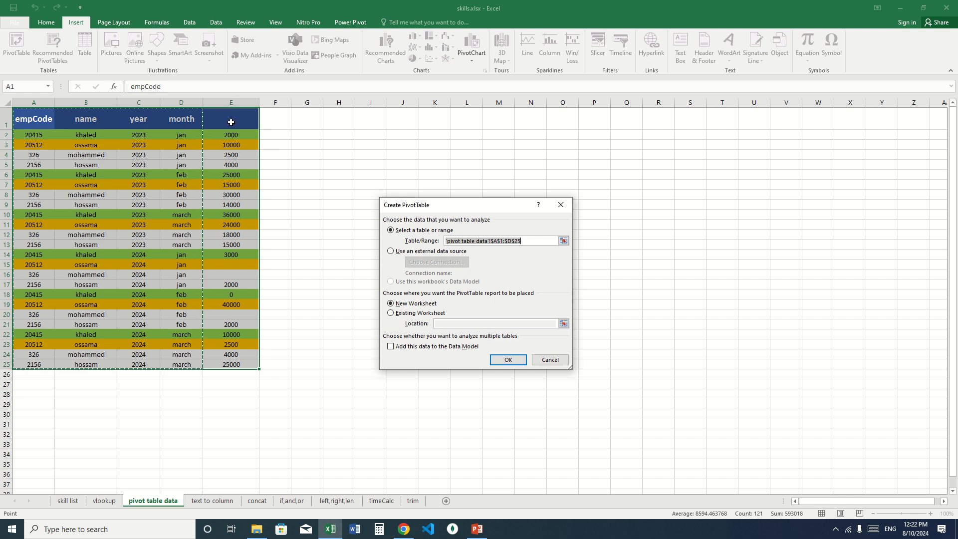
click(554, 364)
click(171, 185)
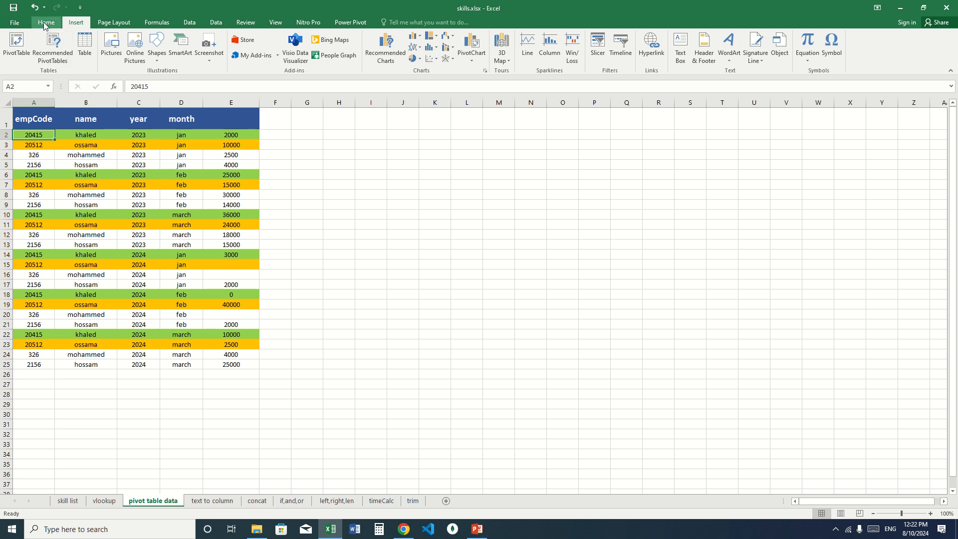
click(19, 44)
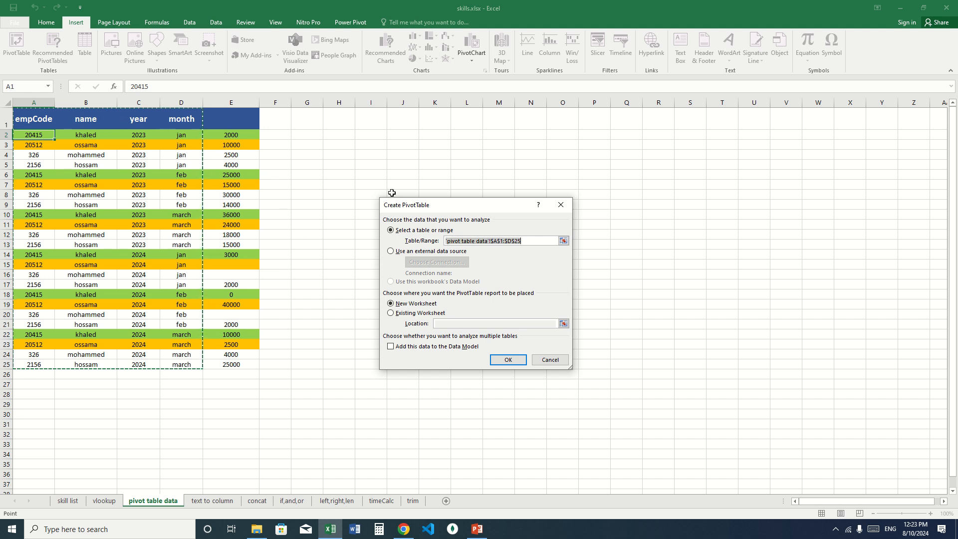
click(549, 358)
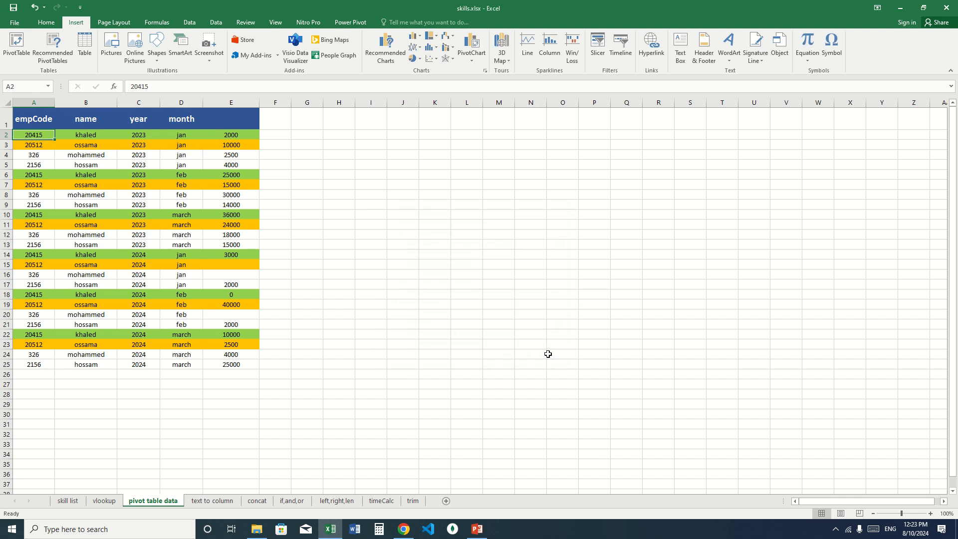
Enter the missing header "sales" in cell E1 of the data table.
click(6, 123)
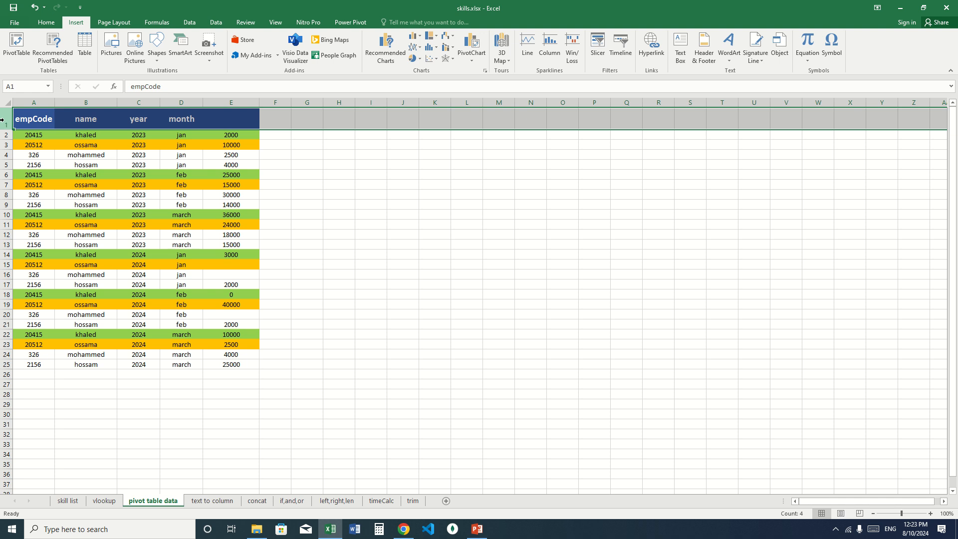
click(227, 121)
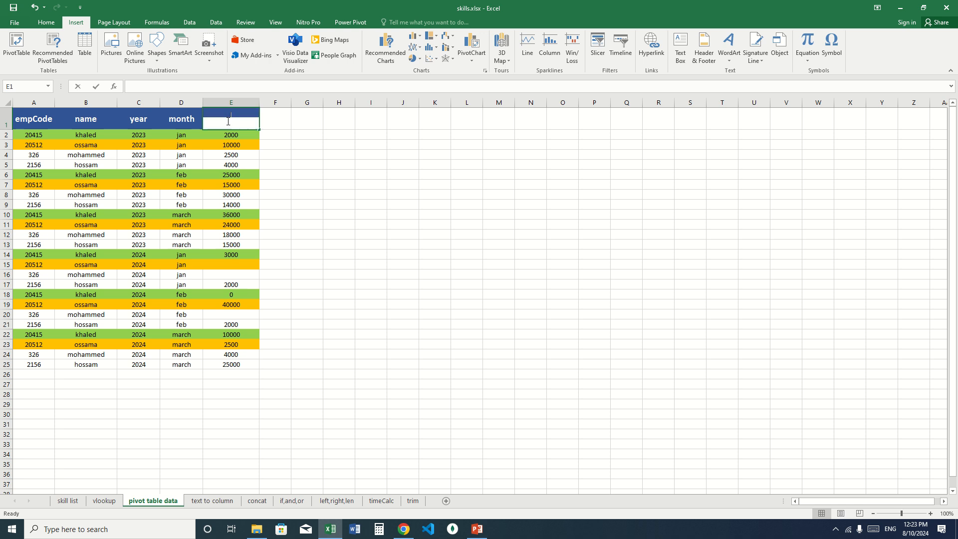
text(sales)
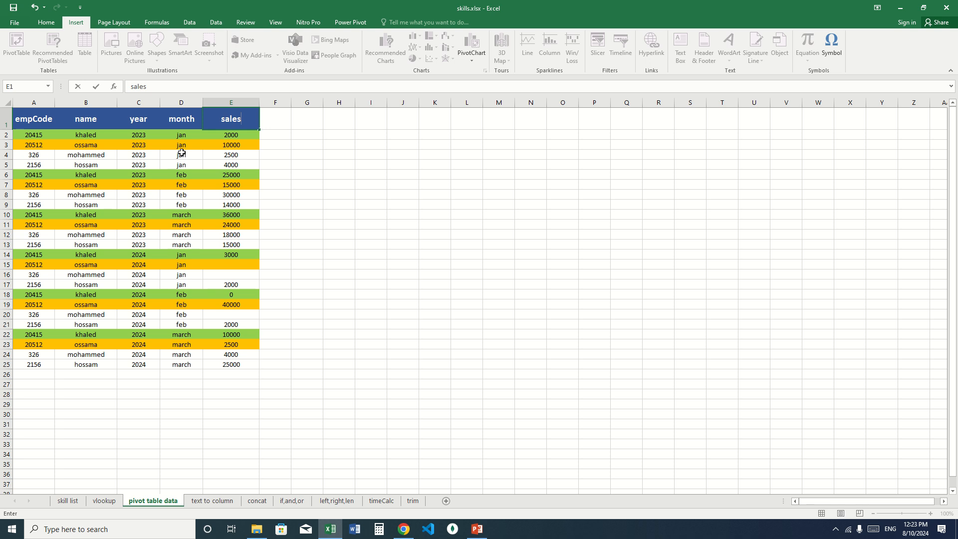
click(97, 137)
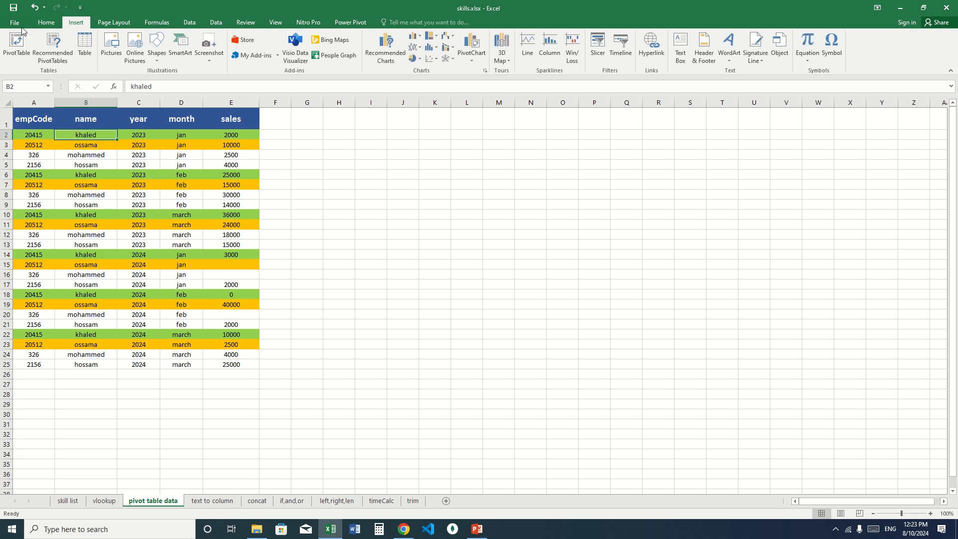
Create a PivotTable from range A1:E25 on a new worksheet and place the name field in its rows.
click(14, 41)
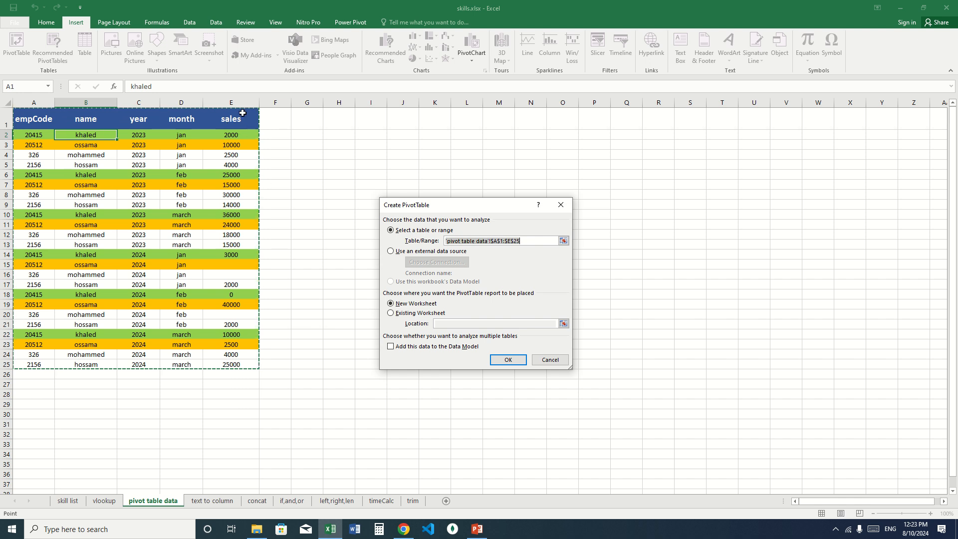
click(505, 363)
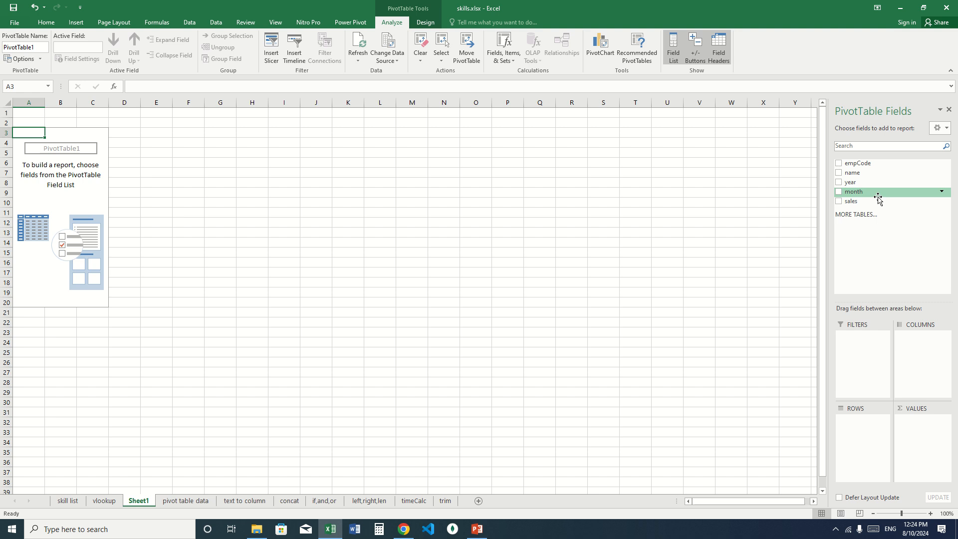
drag(866, 174, 857, 435)
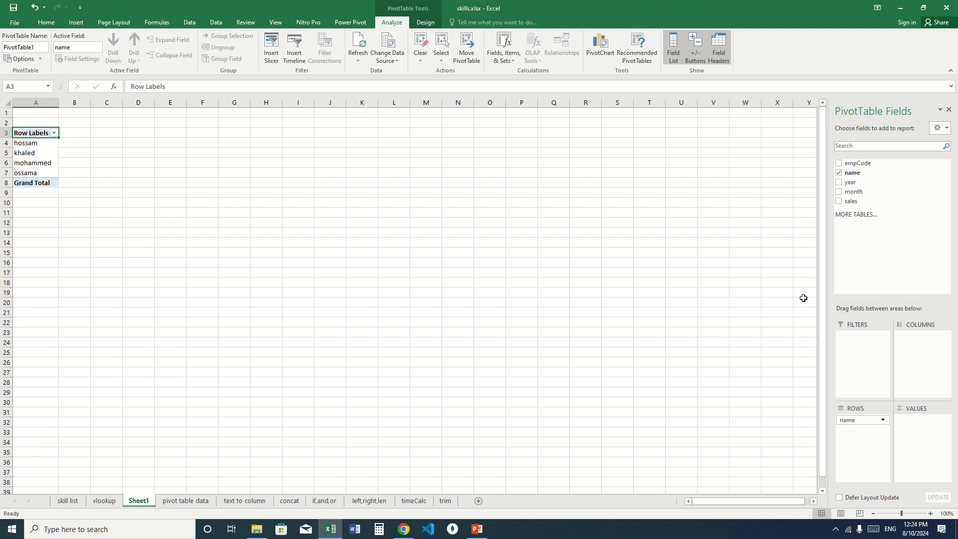
Add the sales field to the PivotTable's values and place empCode above name in the rows.
drag(853, 209, 933, 438)
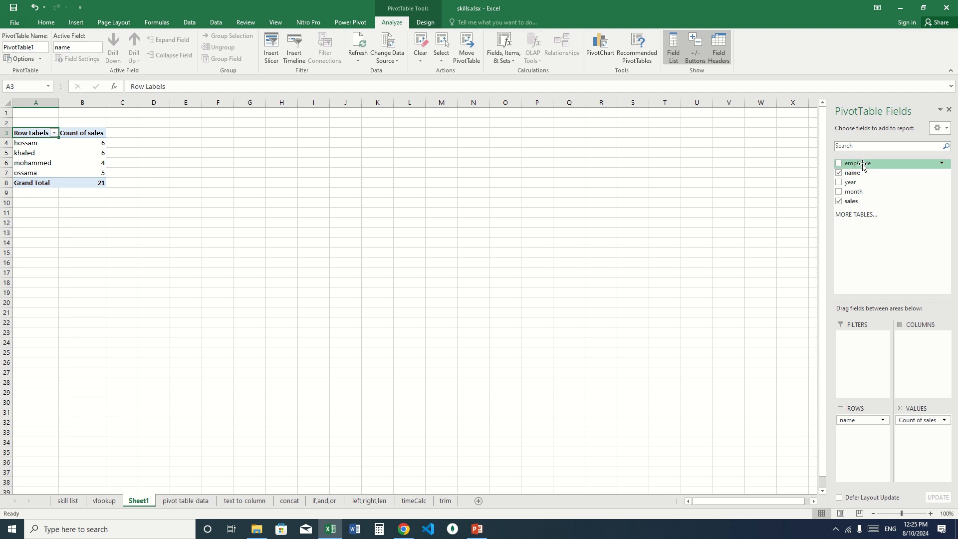
drag(863, 166, 867, 420)
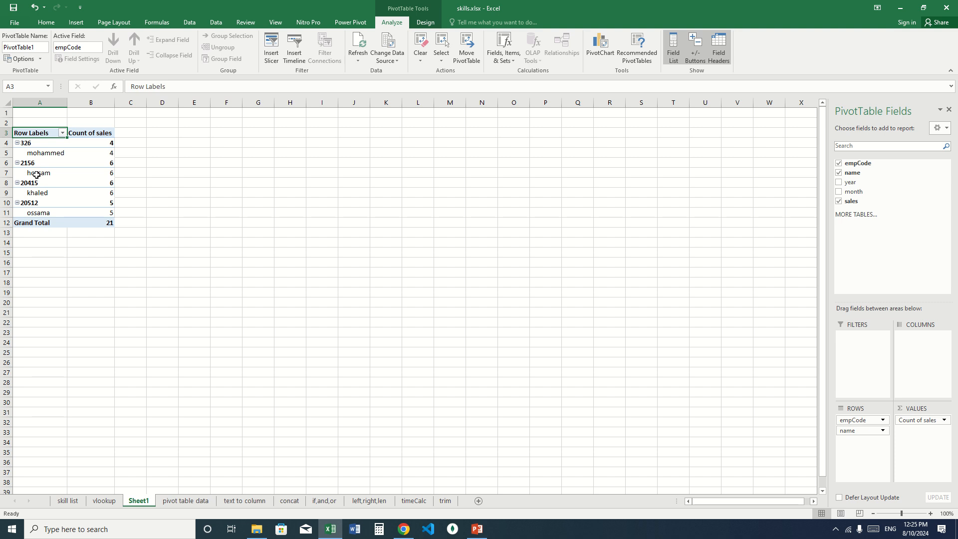
Turn off the subtotals for the empCode field and show its item labels in tabular form.
right_click(34, 143)
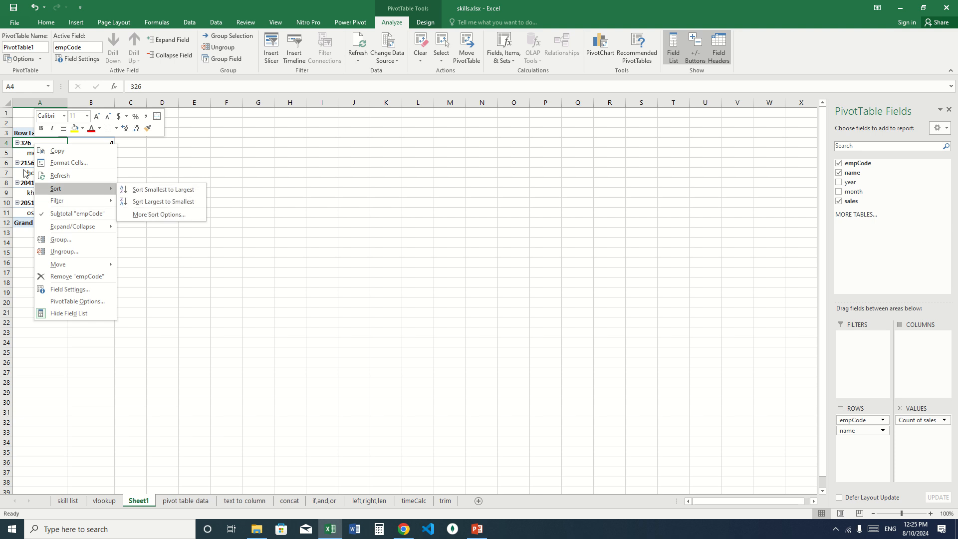
click(60, 216)
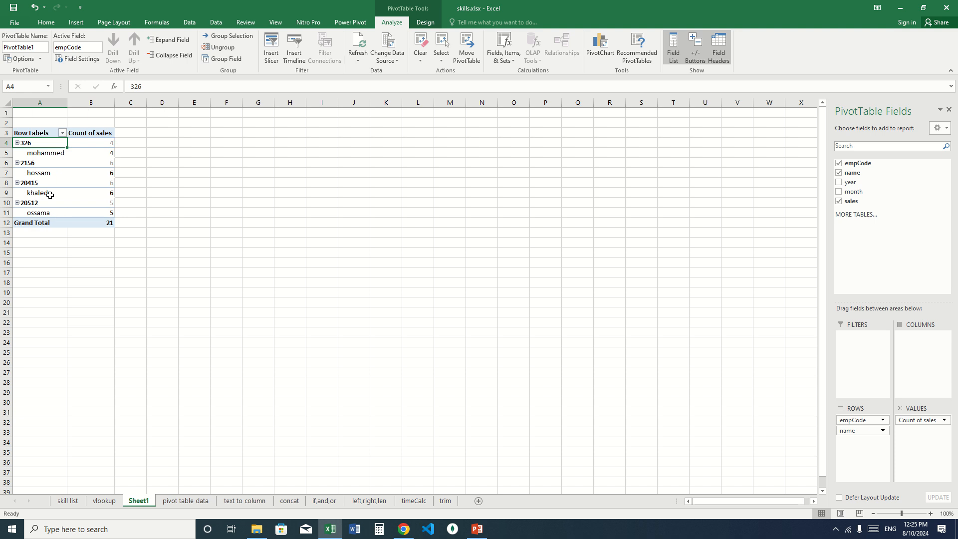
right_click(28, 143)
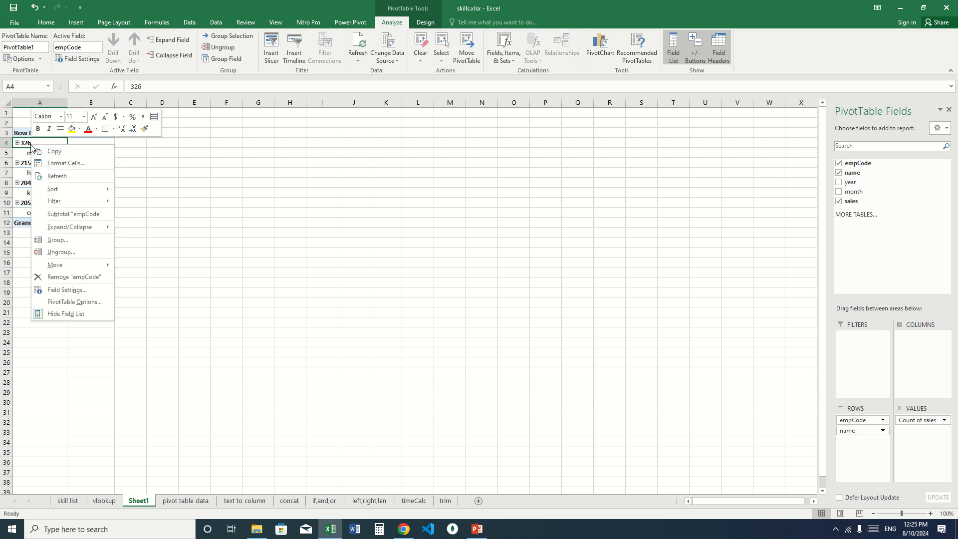
click(63, 290)
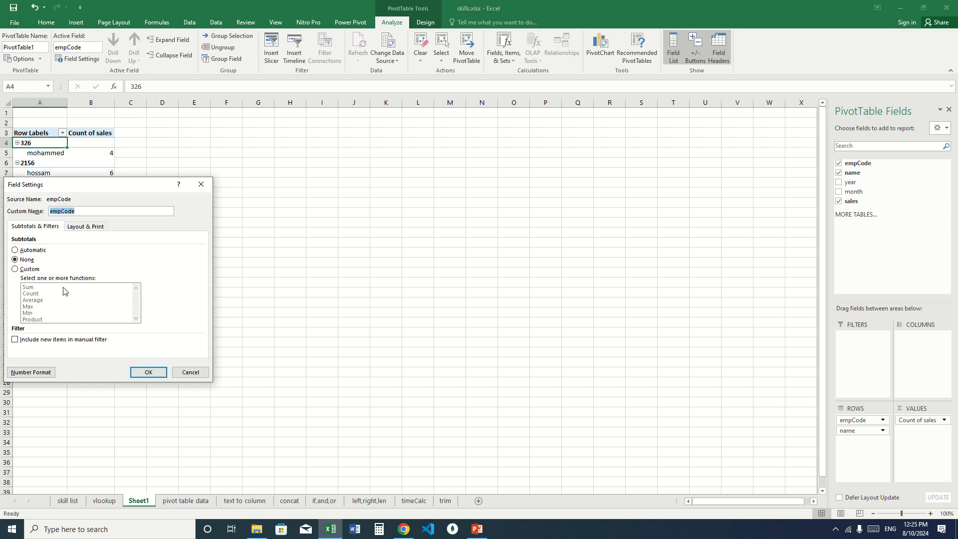
click(85, 228)
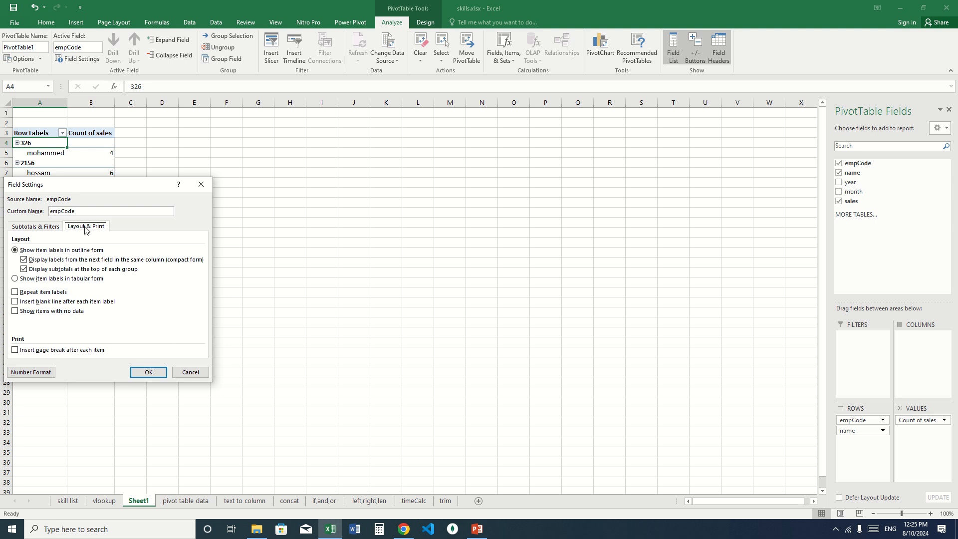
click(56, 282)
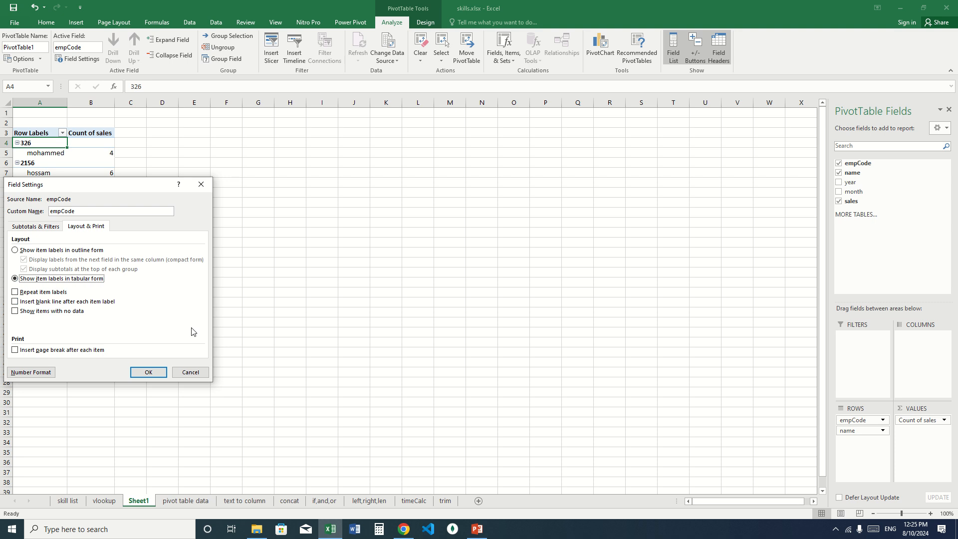
click(149, 372)
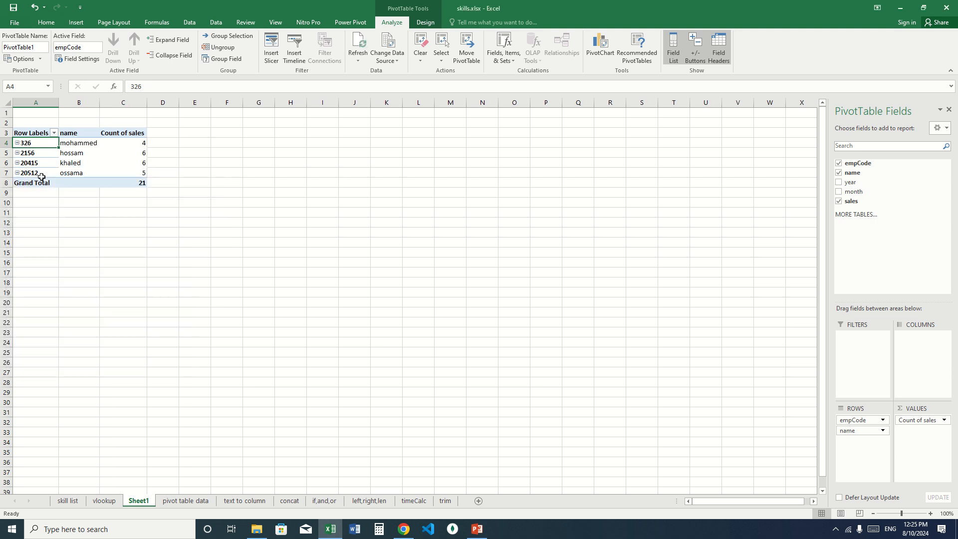
Turn off the subtotals for the name field and set its item labels to tabular form.
right_click(73, 144)
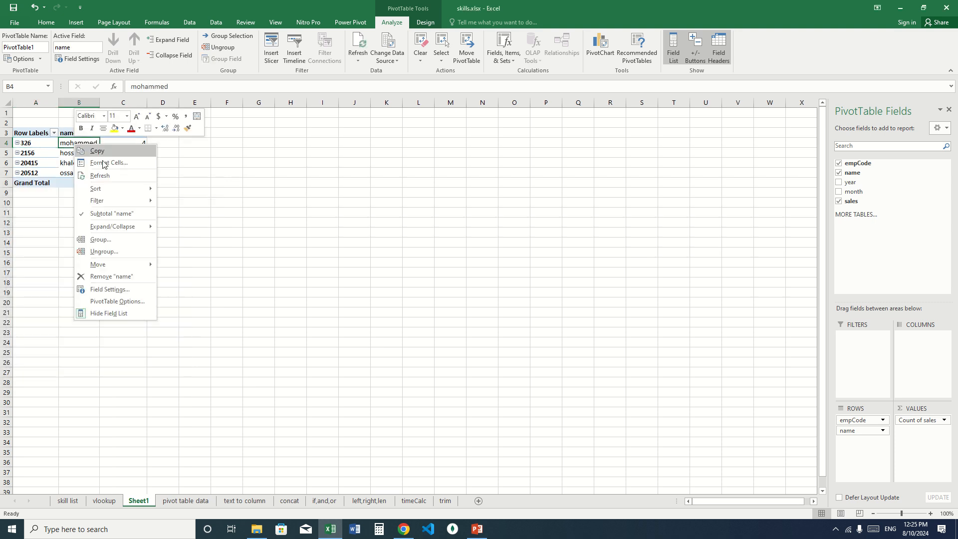
click(100, 214)
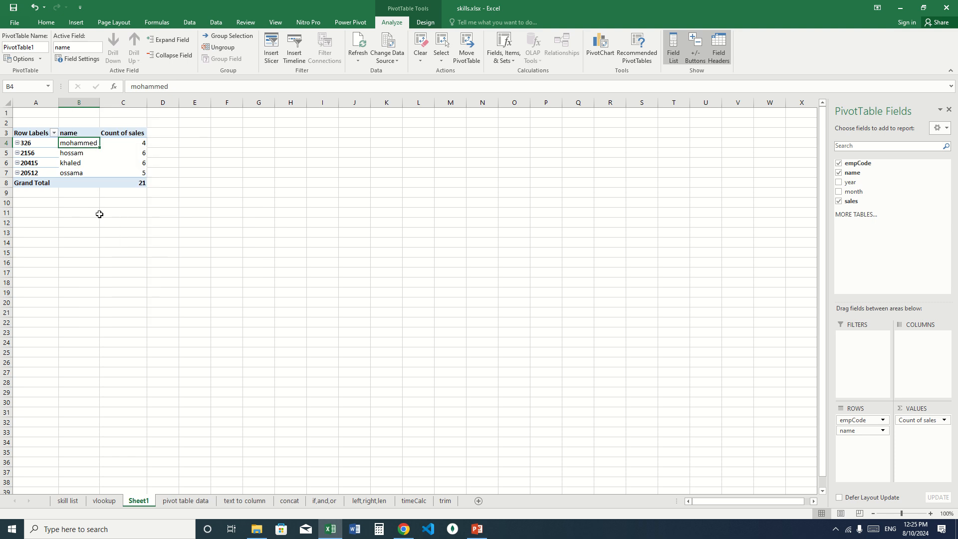
right_click(82, 141)
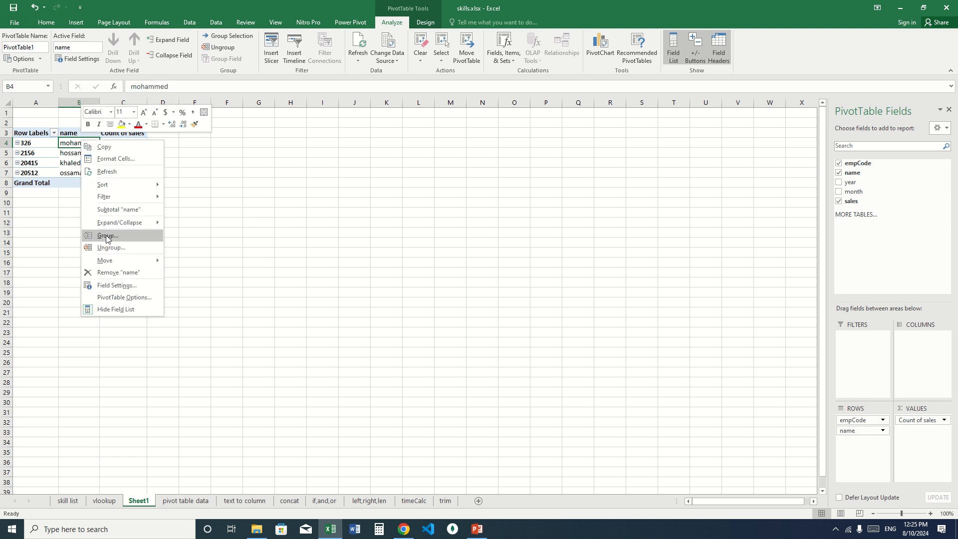
click(101, 286)
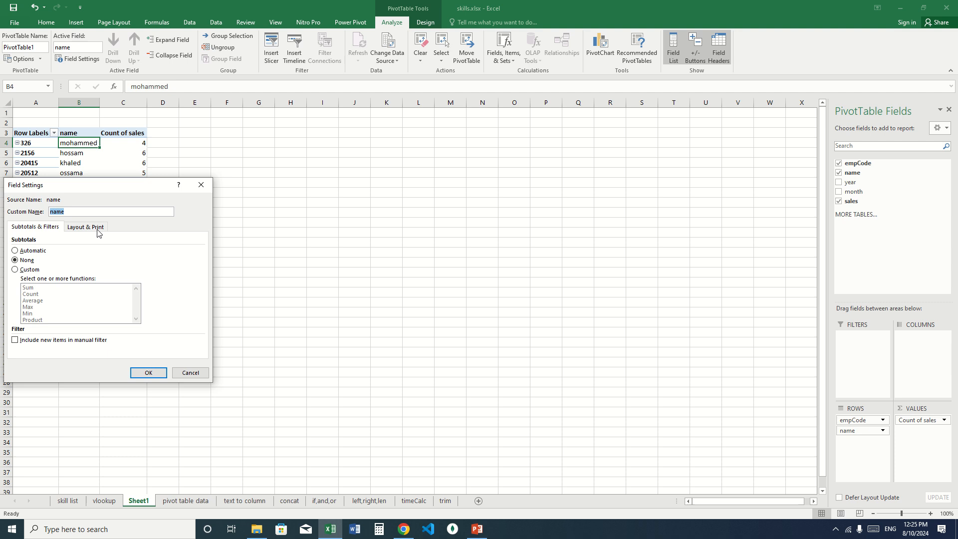
click(98, 228)
click(35, 279)
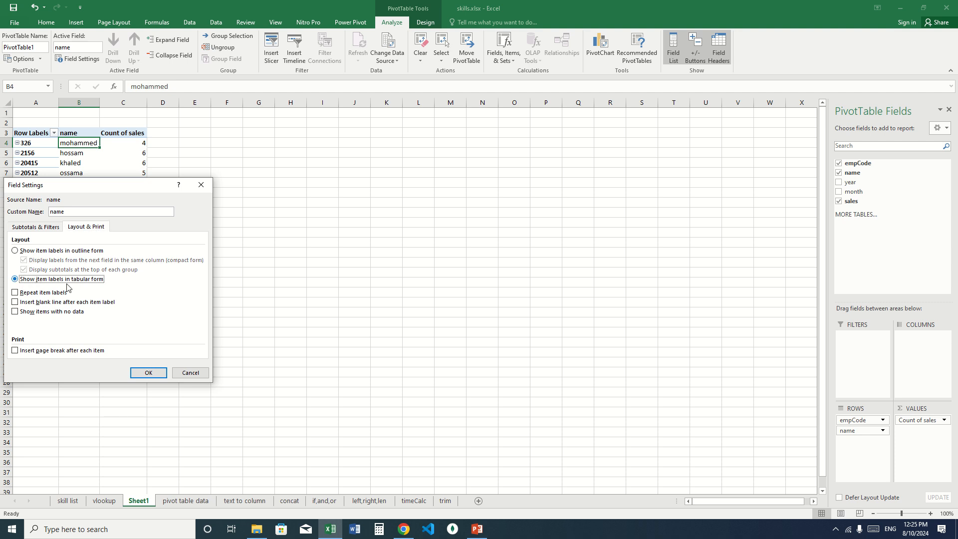
click(145, 372)
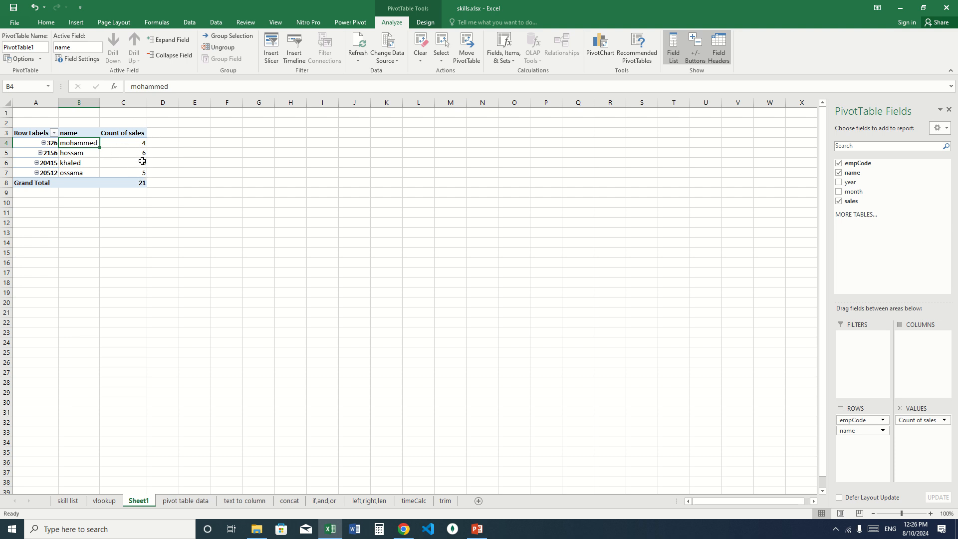
Summarise the sales value field by Sum instead of Count.
mouse_move(138, 141)
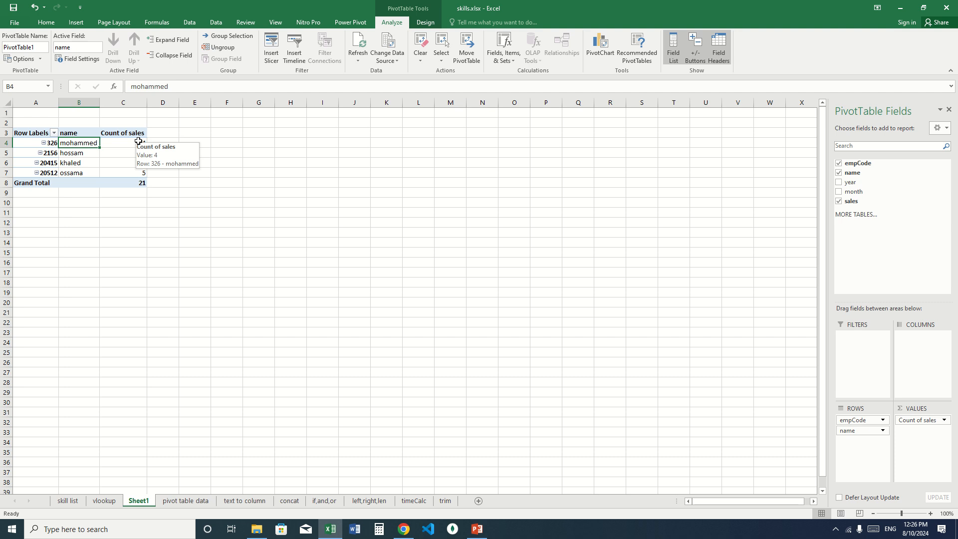
right_click(138, 141)
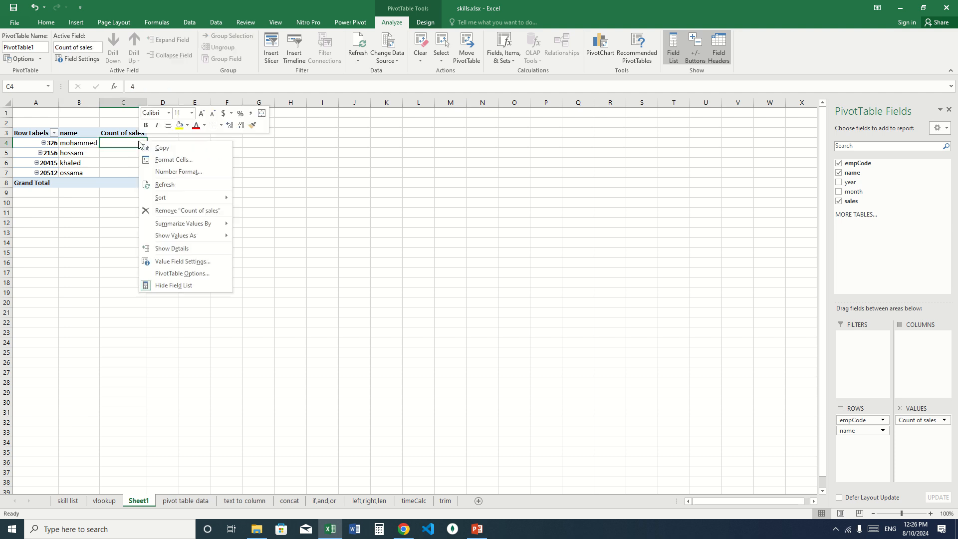
click(176, 262)
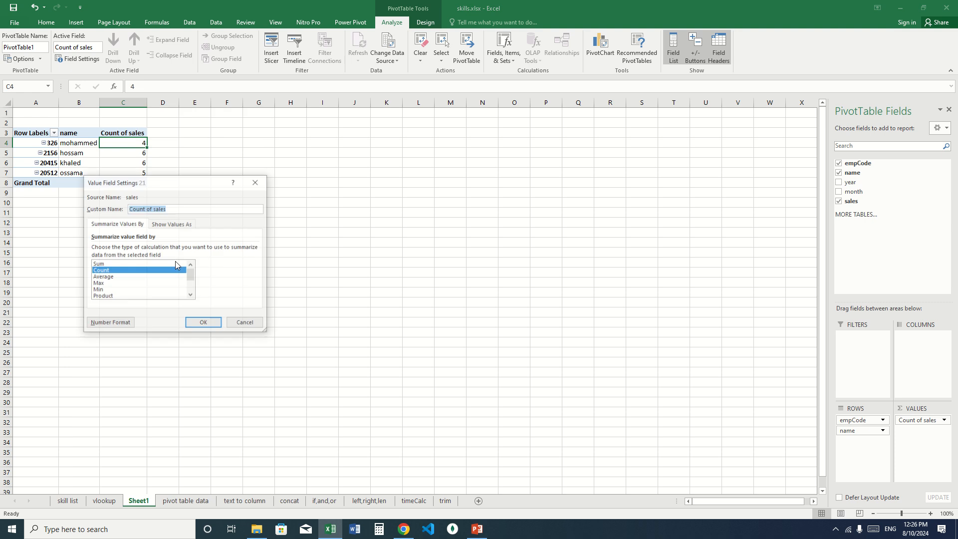
double_click(110, 264)
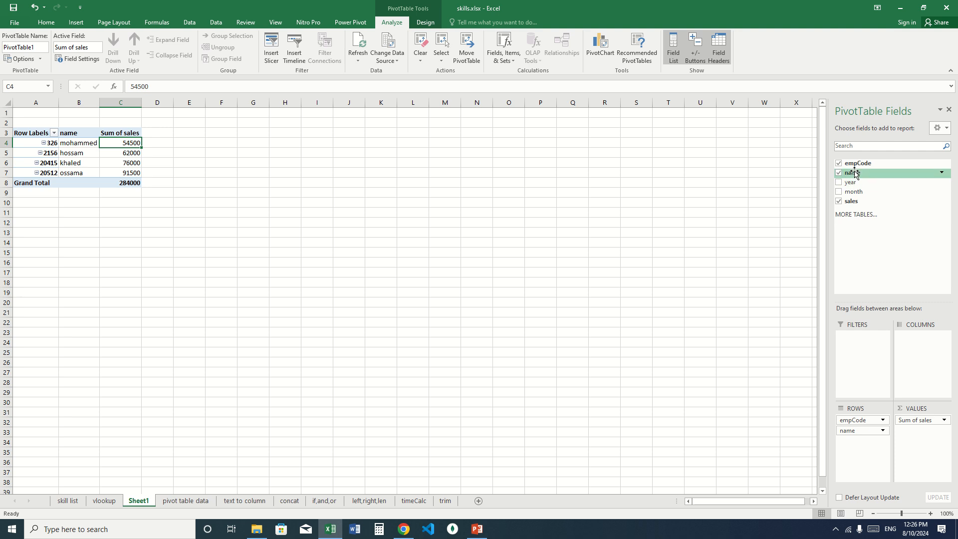
Add the sales field to the PivotTable's values four more times.
drag(855, 177, 857, 450)
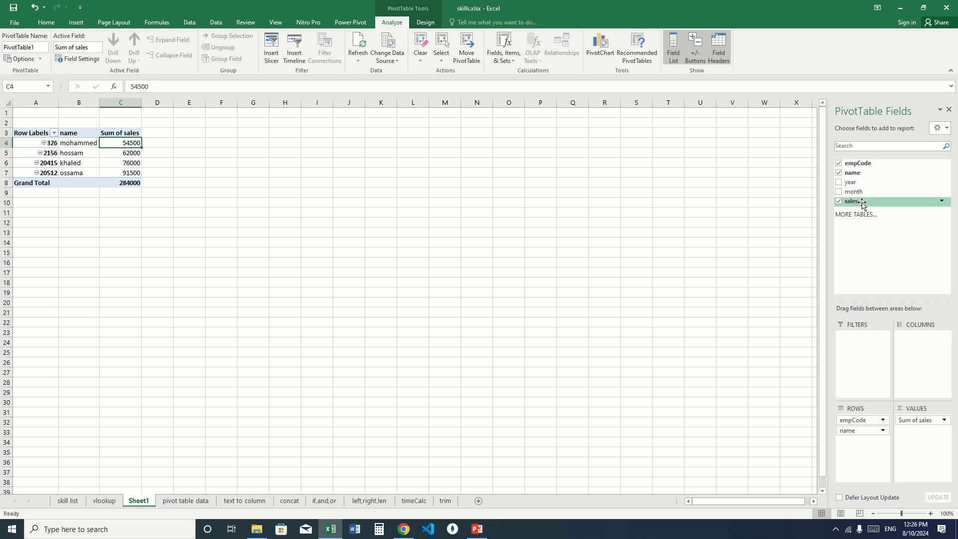
drag(862, 202, 917, 446)
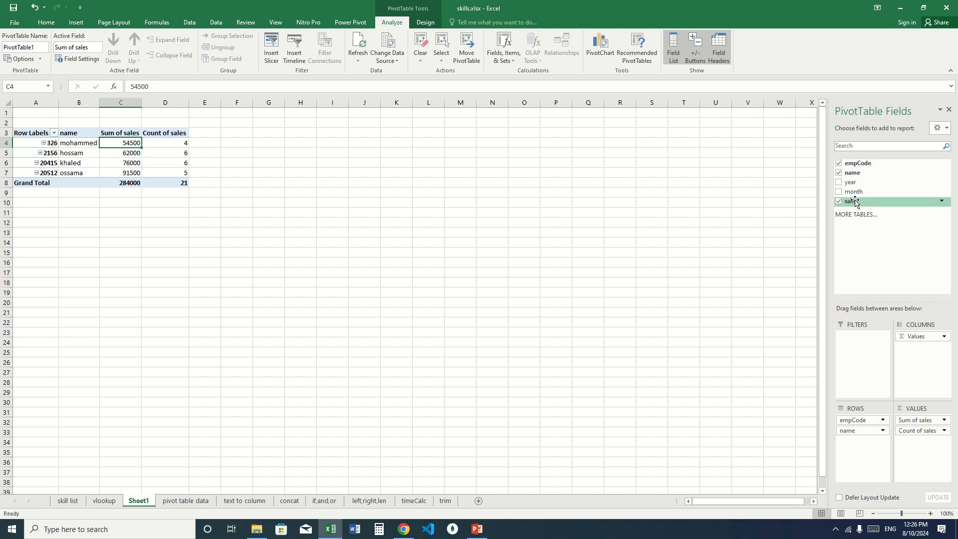
drag(855, 205, 926, 435)
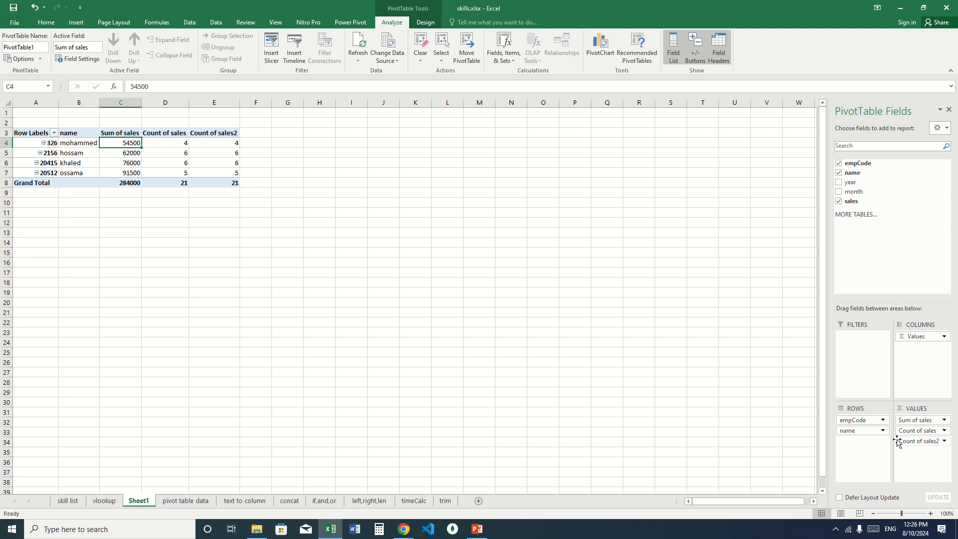
drag(859, 209, 913, 464)
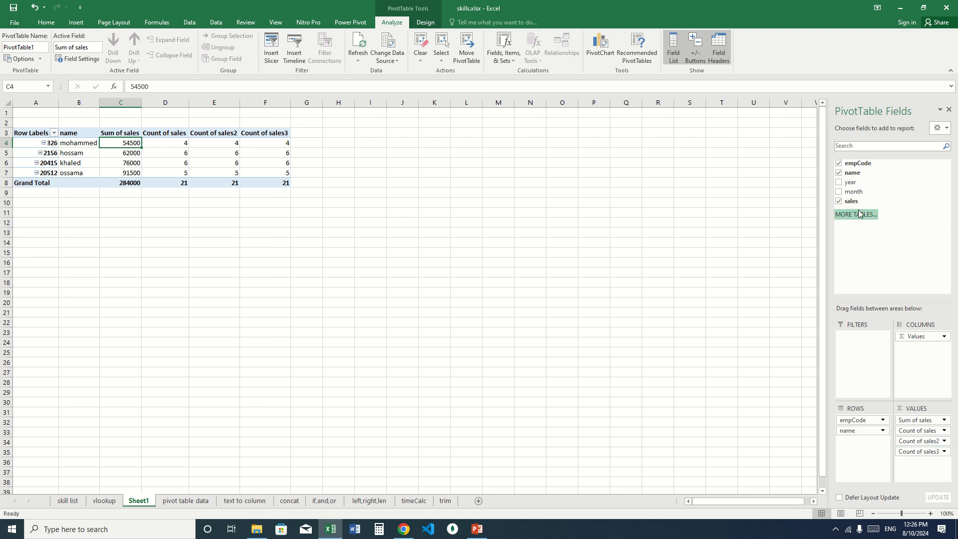
drag(856, 203, 914, 466)
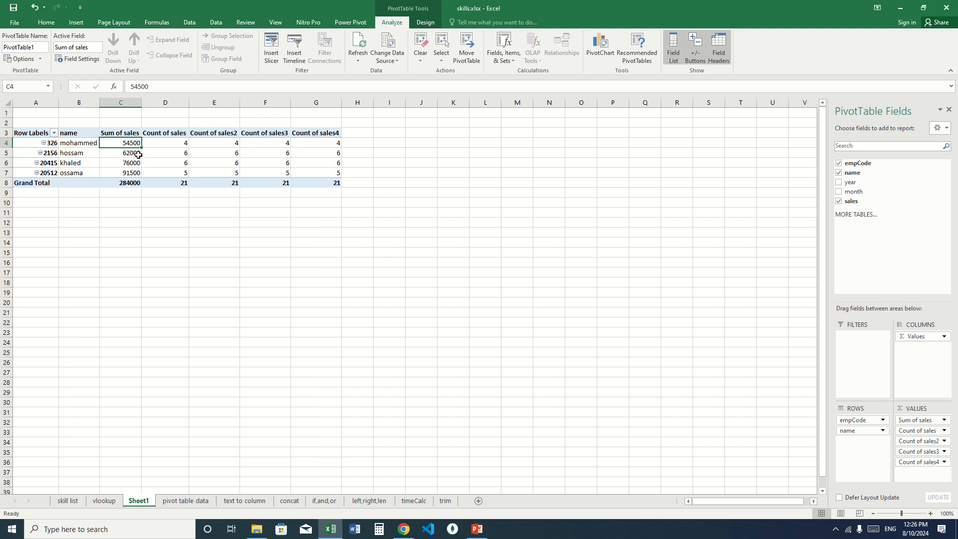
Apply Sum as the calculation for the sales values in column C and Count for those in column D.
right_click(129, 143)
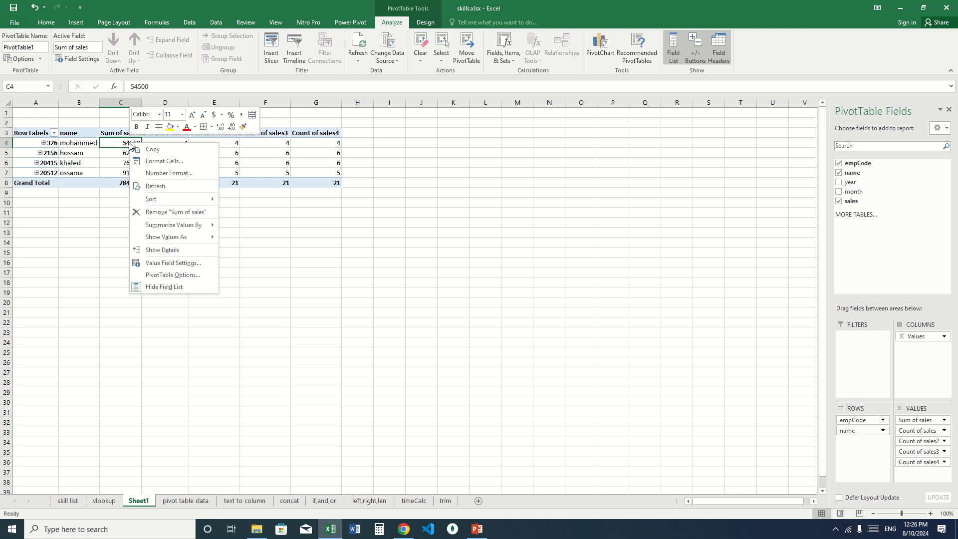
click(171, 262)
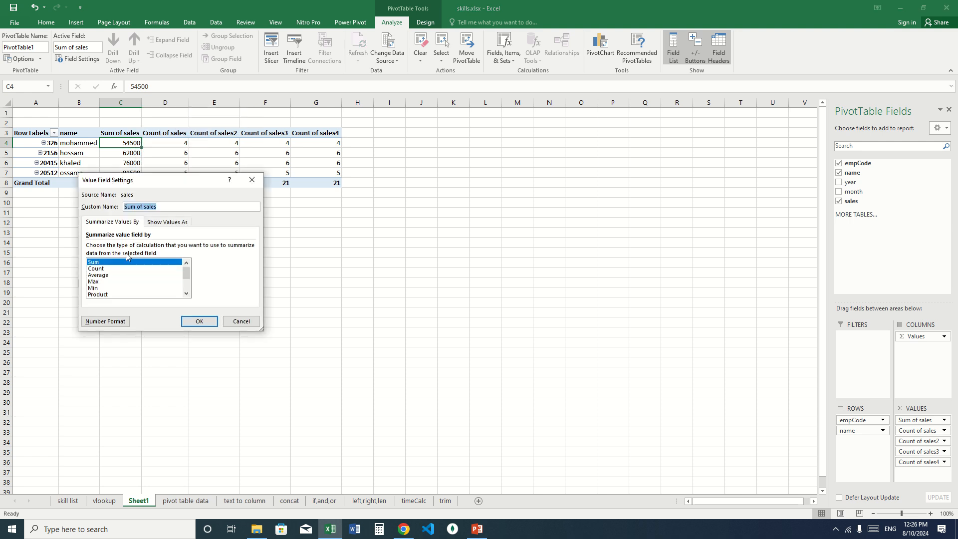
double_click(109, 264)
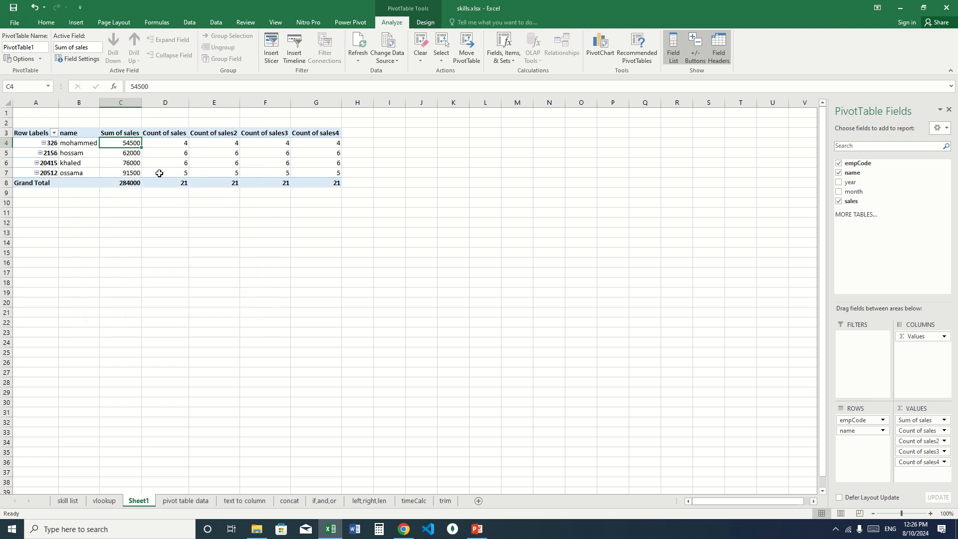
click(175, 145)
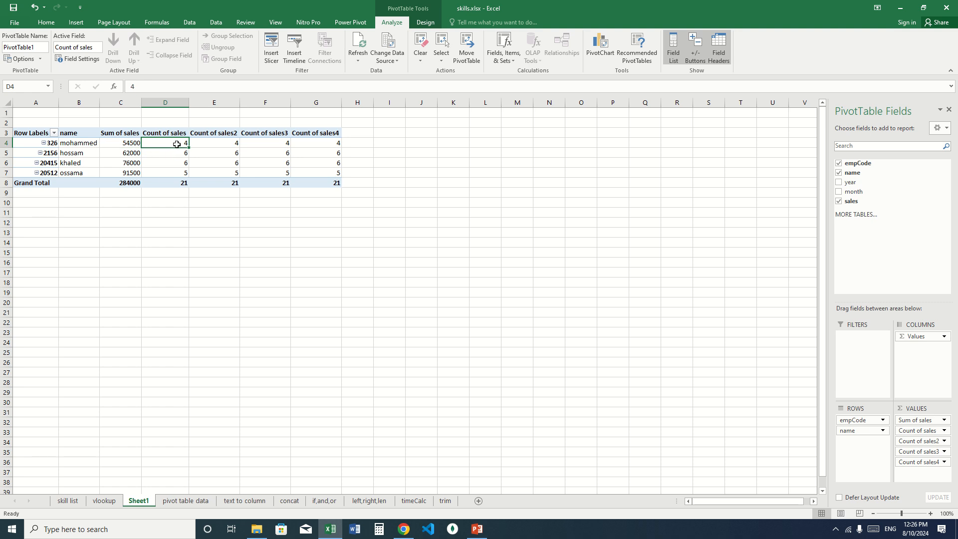
right_click(177, 144)
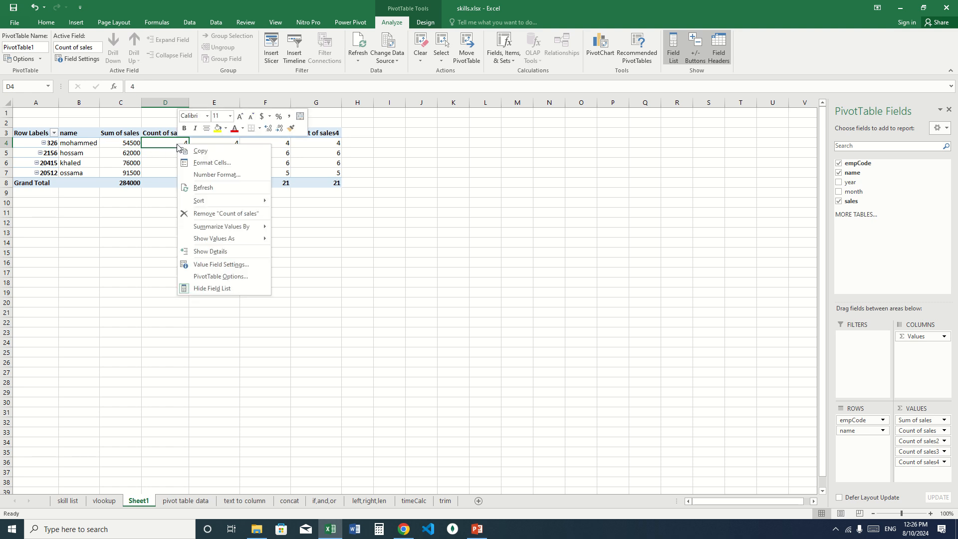
click(218, 264)
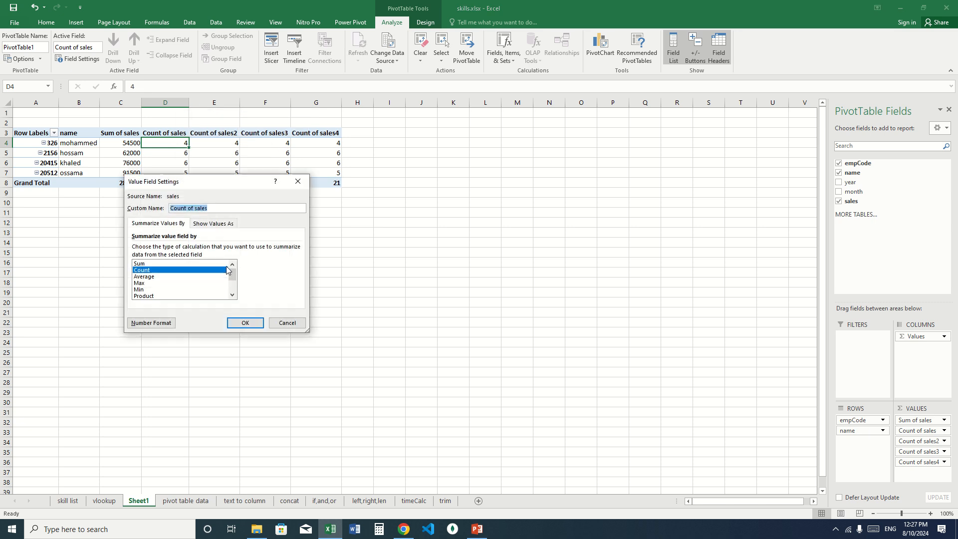
double_click(151, 272)
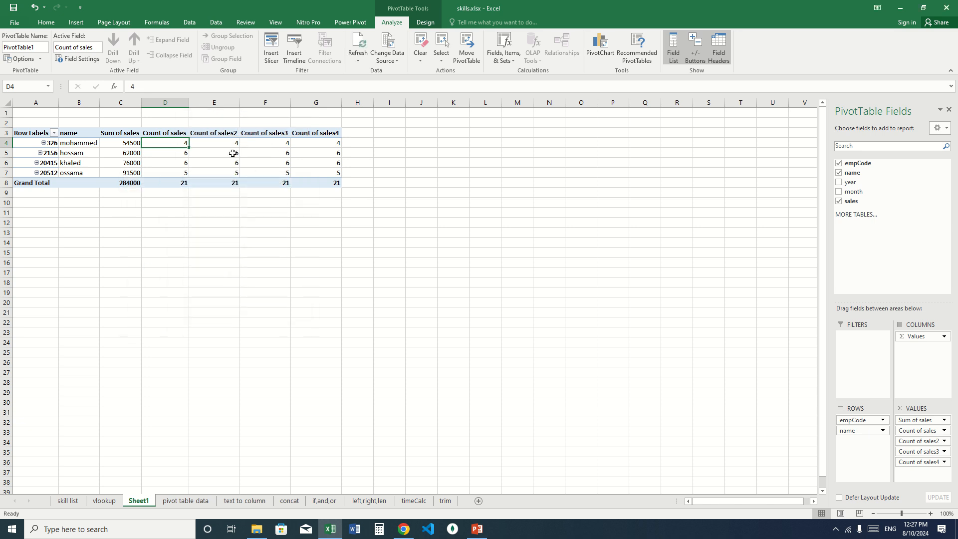
Summarise the third sales value field, in column E, by Min.
mouse_move(219, 142)
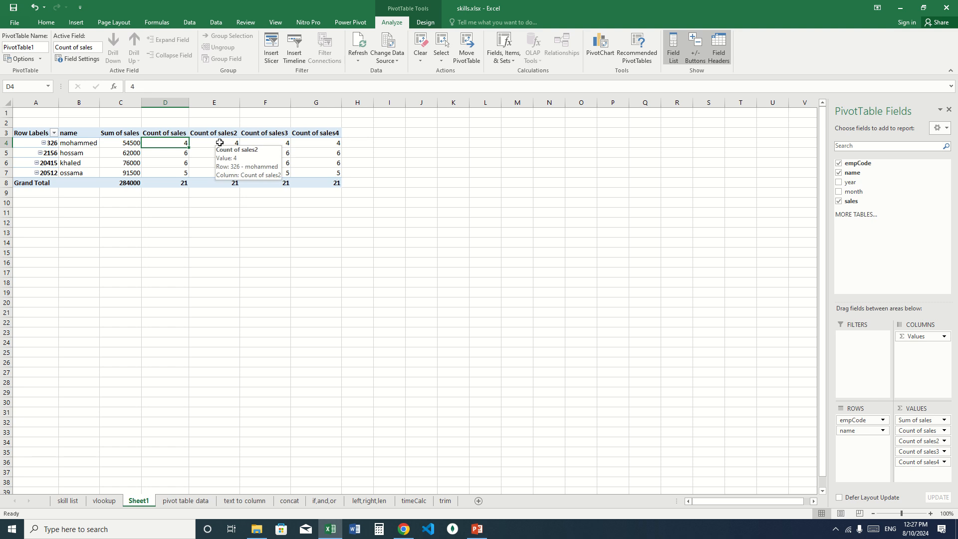
right_click(220, 142)
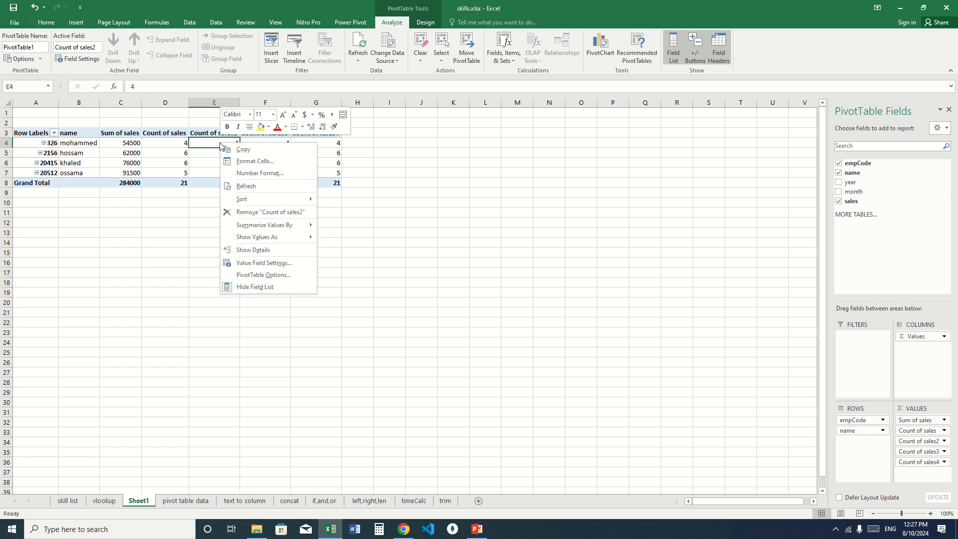
click(242, 264)
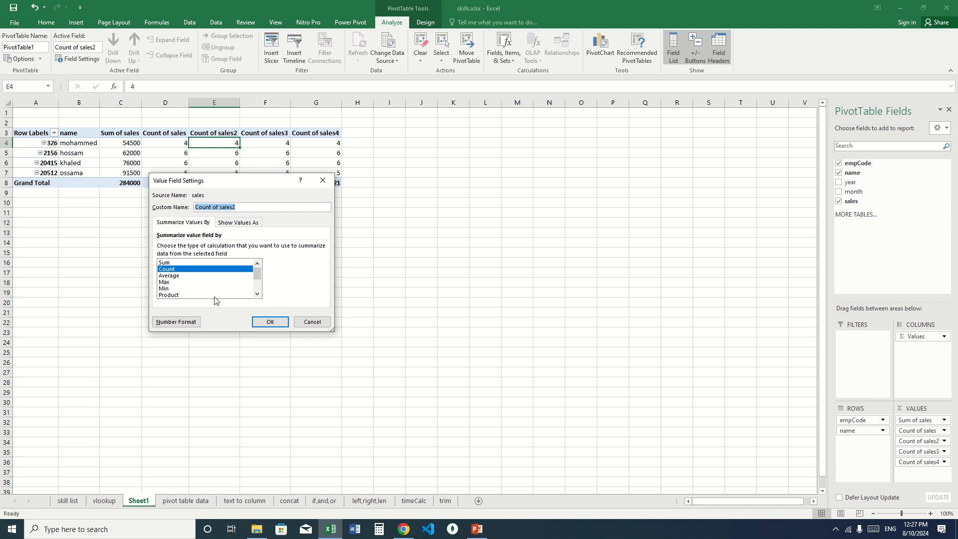
double_click(164, 289)
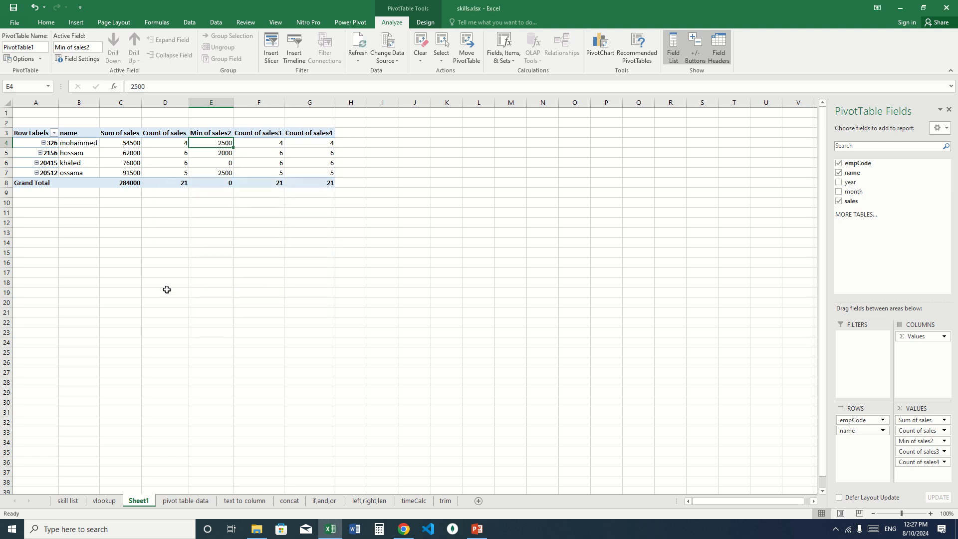
Summarise the sales value field in column F by Max and the one in column G by Average.
right_click(264, 142)
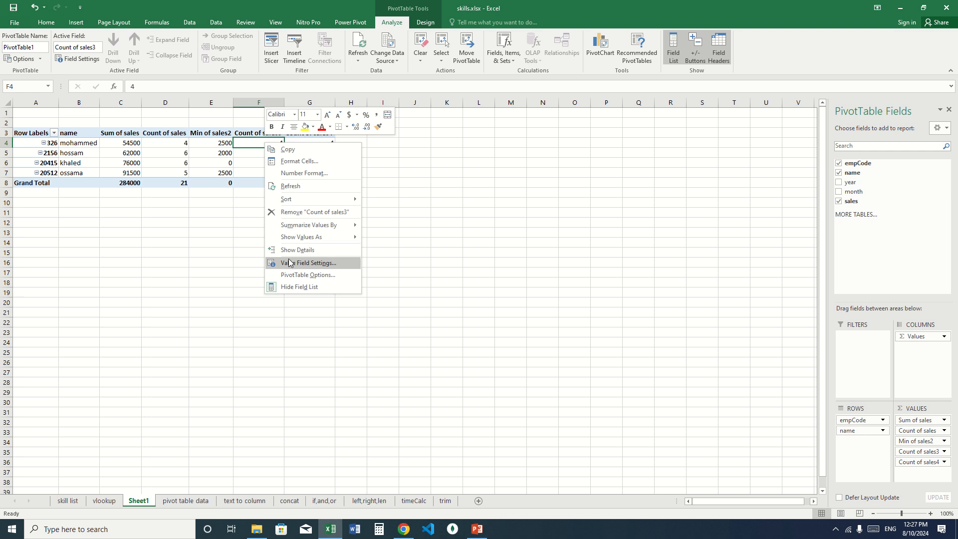
click(294, 262)
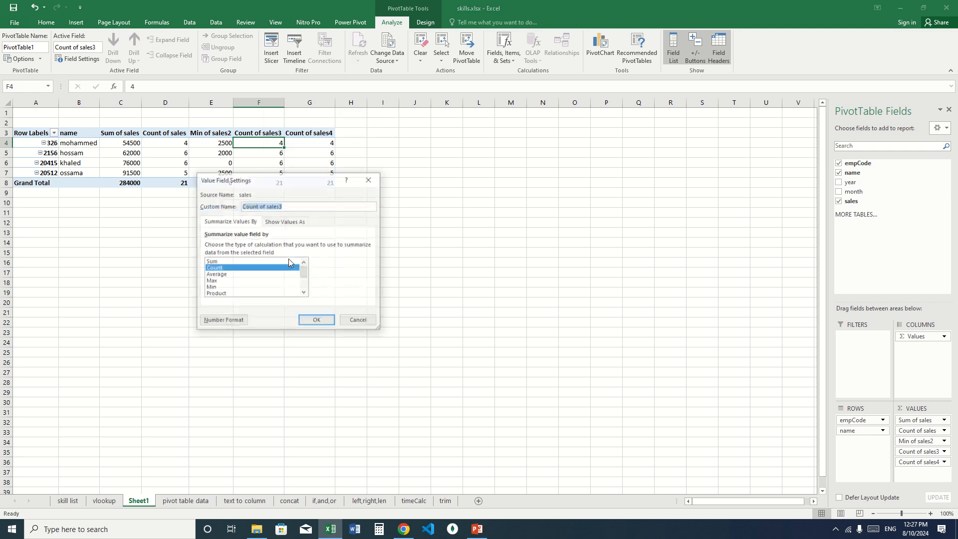
double_click(212, 281)
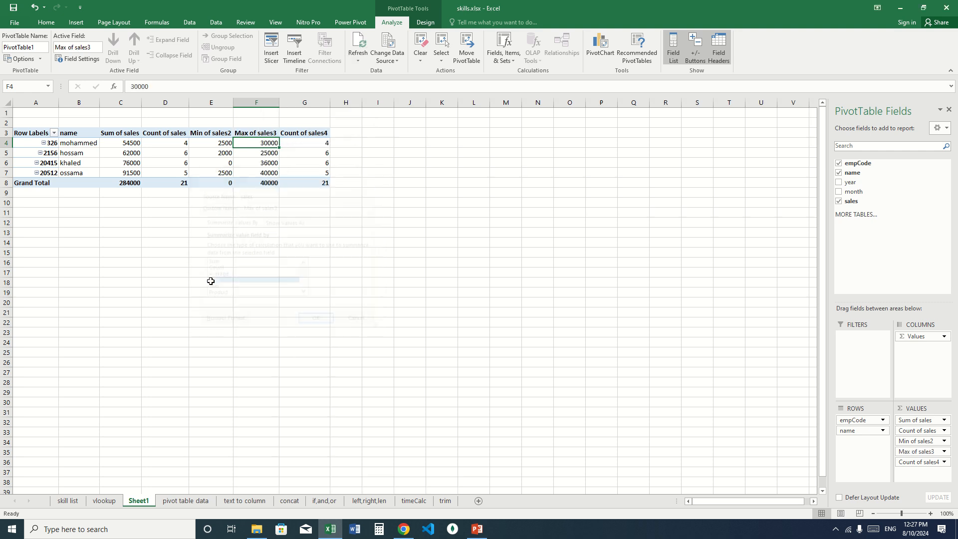
right_click(314, 144)
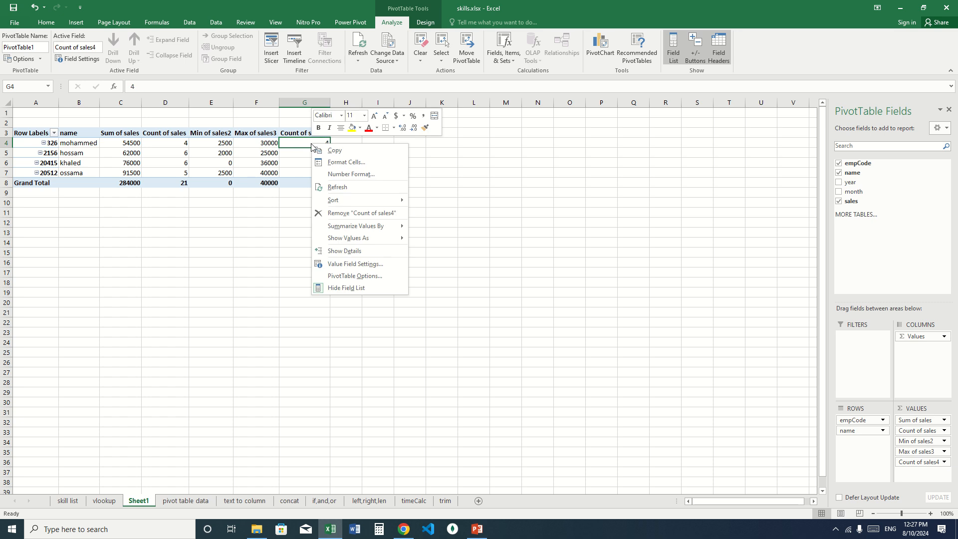
click(353, 264)
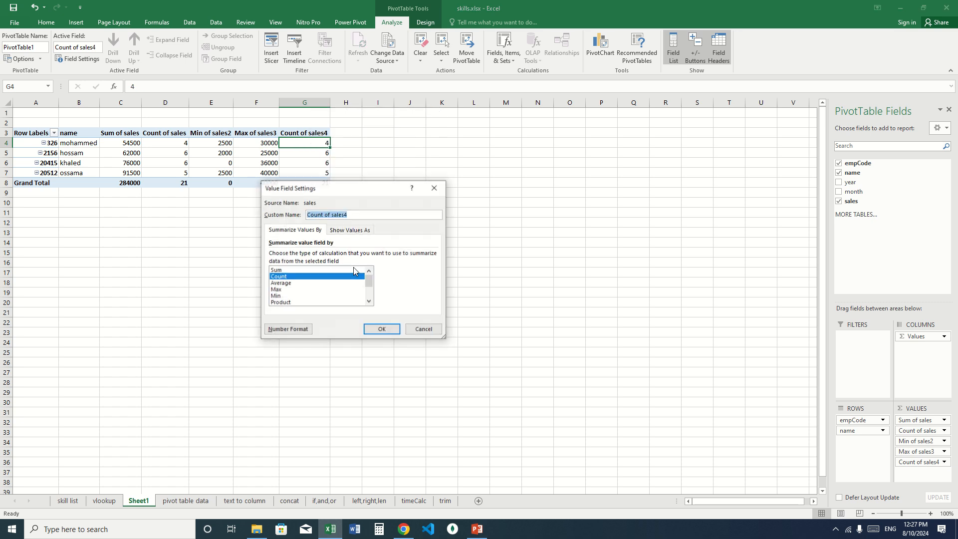
double_click(290, 282)
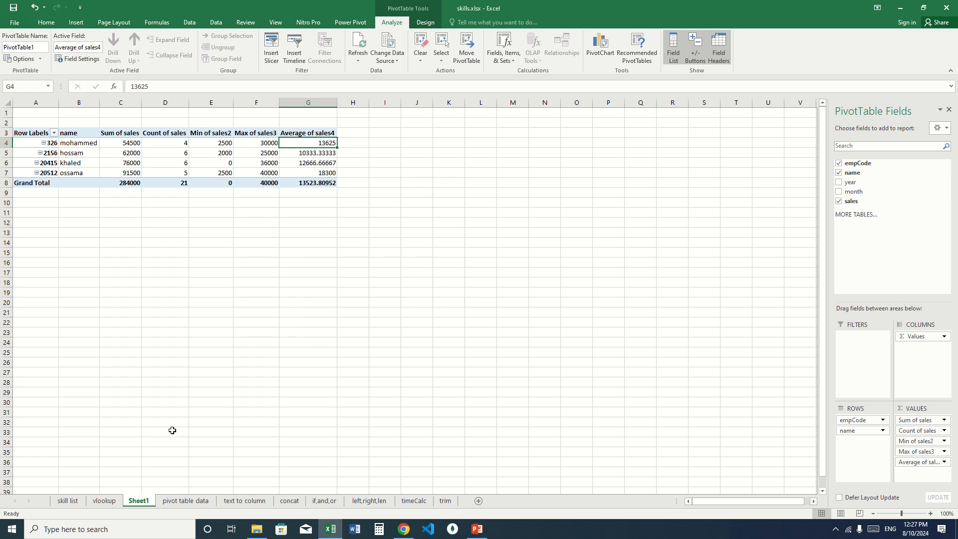
Examine the sales entries in the green employee rows of the pivot table data sheet, including the zero in February 2024.
click(186, 501)
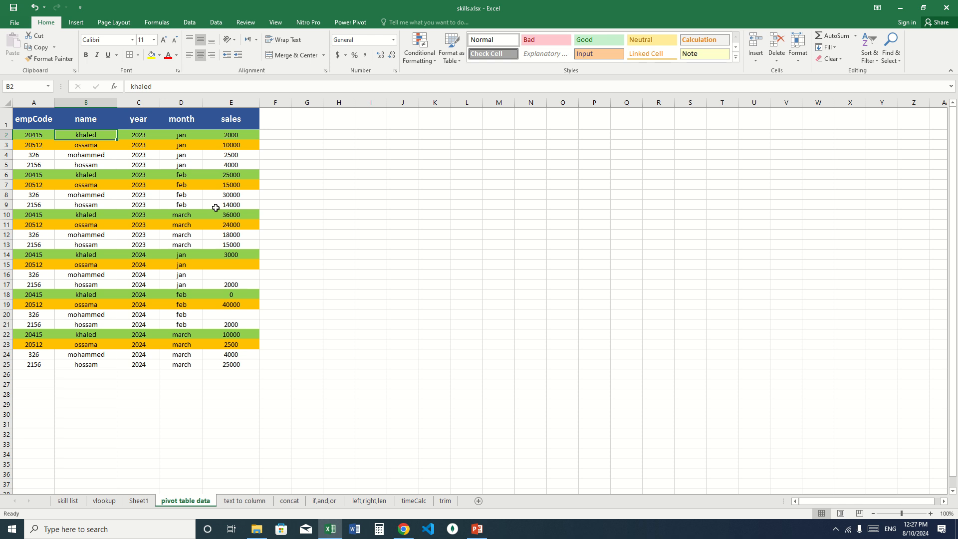
click(245, 133)
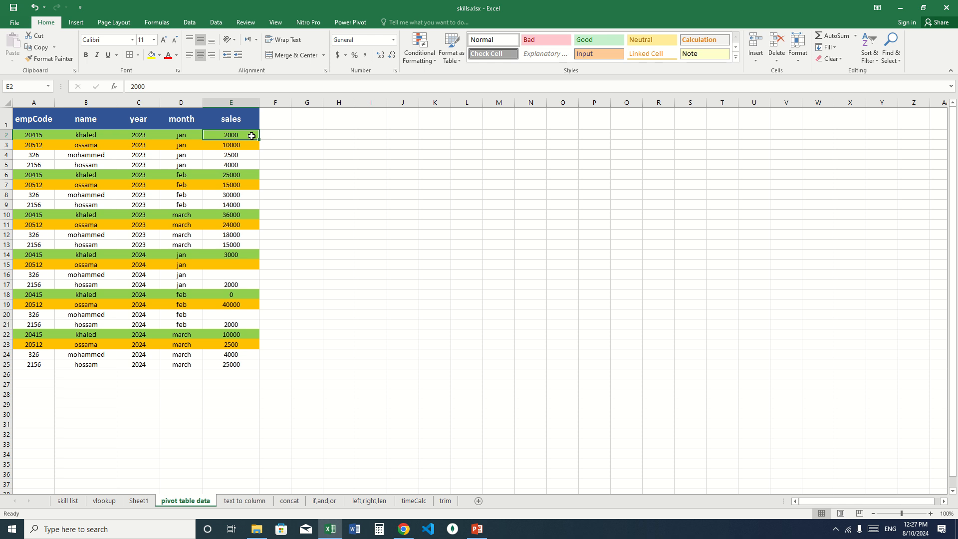
click(246, 174)
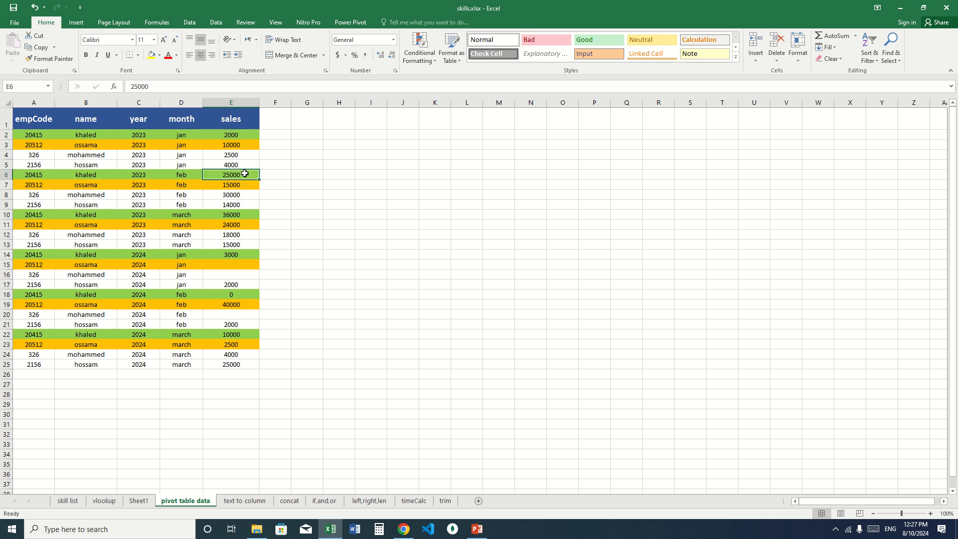
click(245, 215)
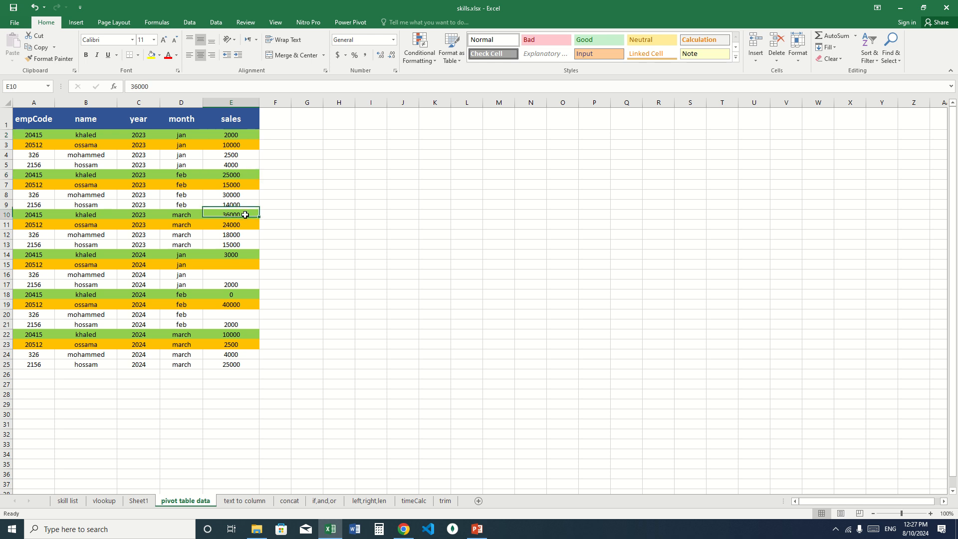
click(238, 255)
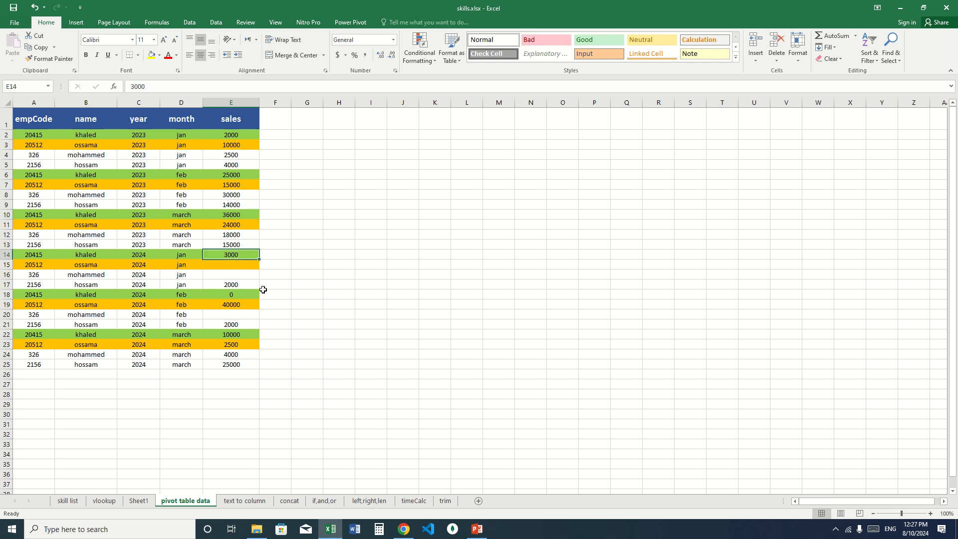
click(229, 295)
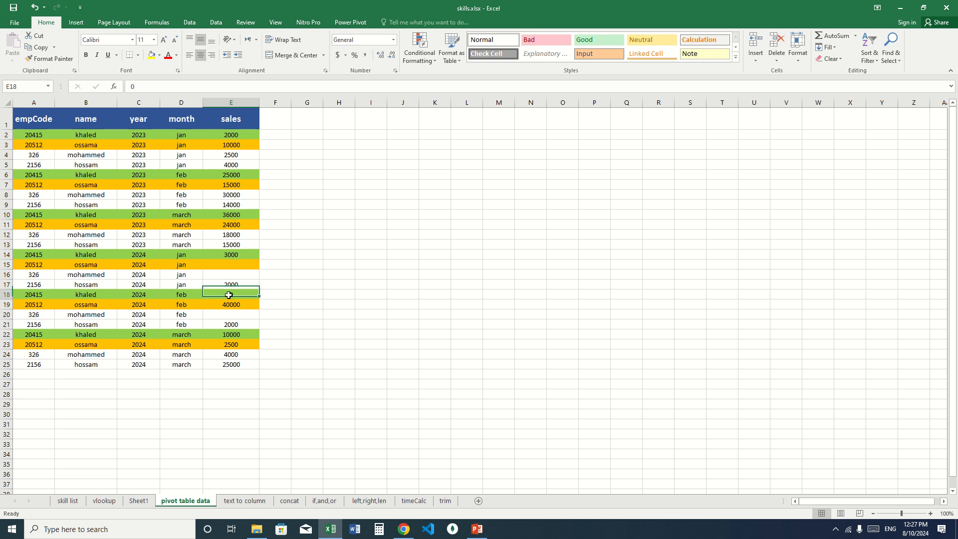
click(247, 335)
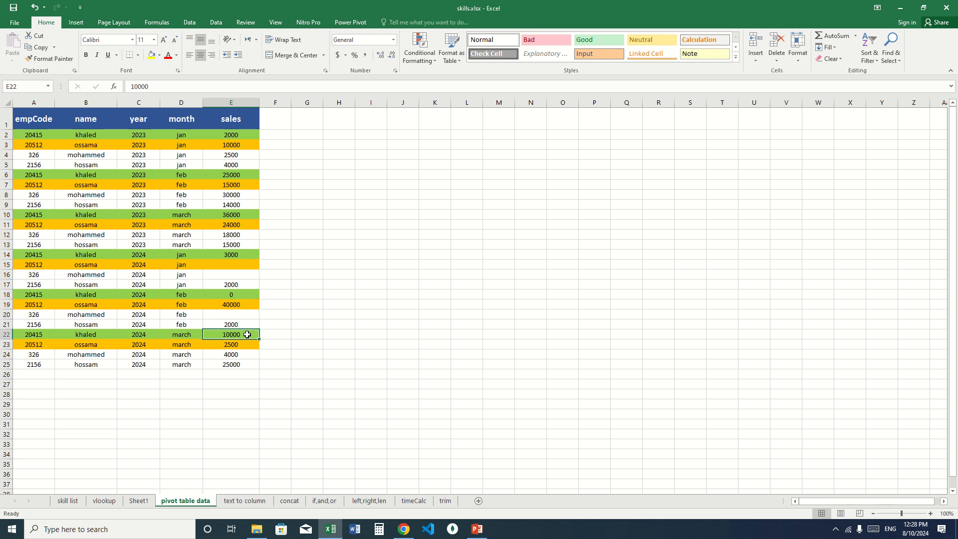
click(241, 294)
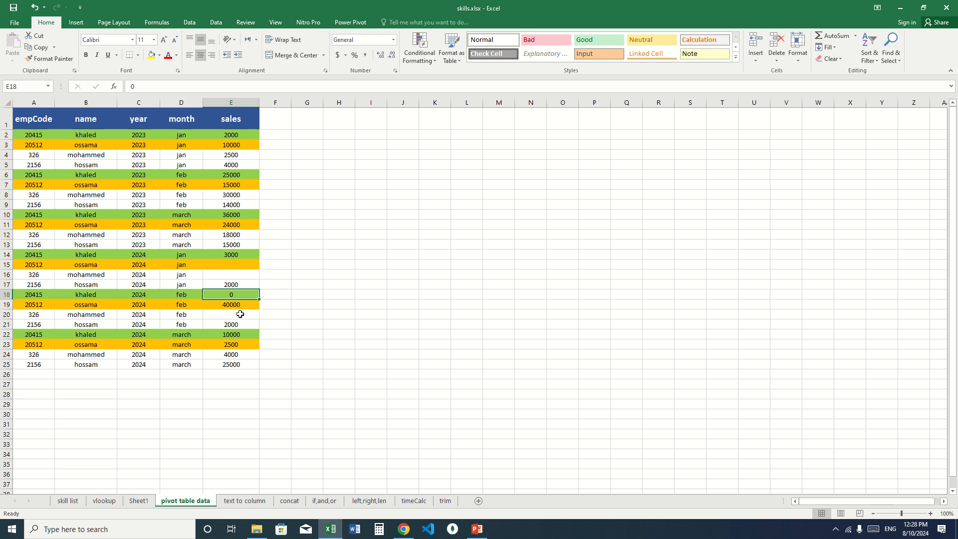
click(240, 137)
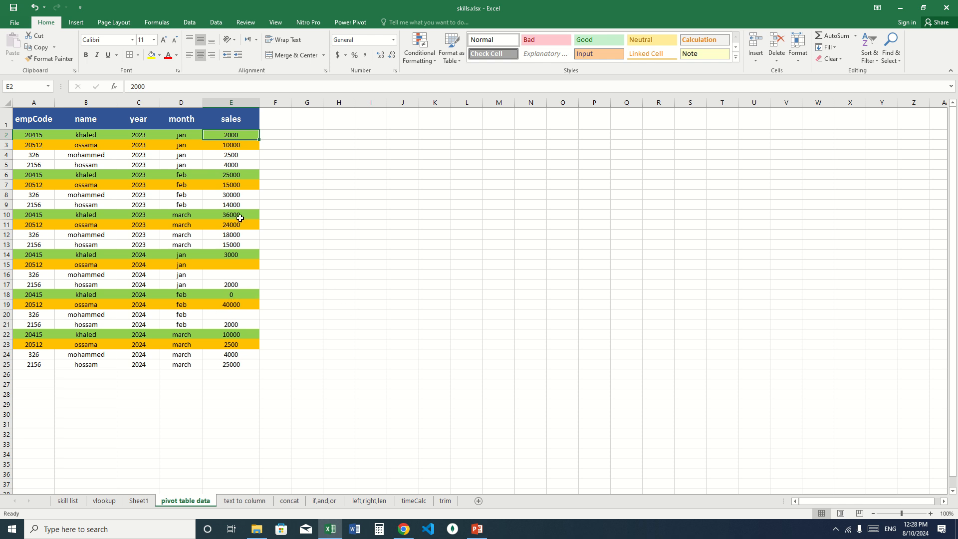
Examine the sales entries in the orange employee rows, including the blank cell for January 2024.
click(247, 145)
click(248, 186)
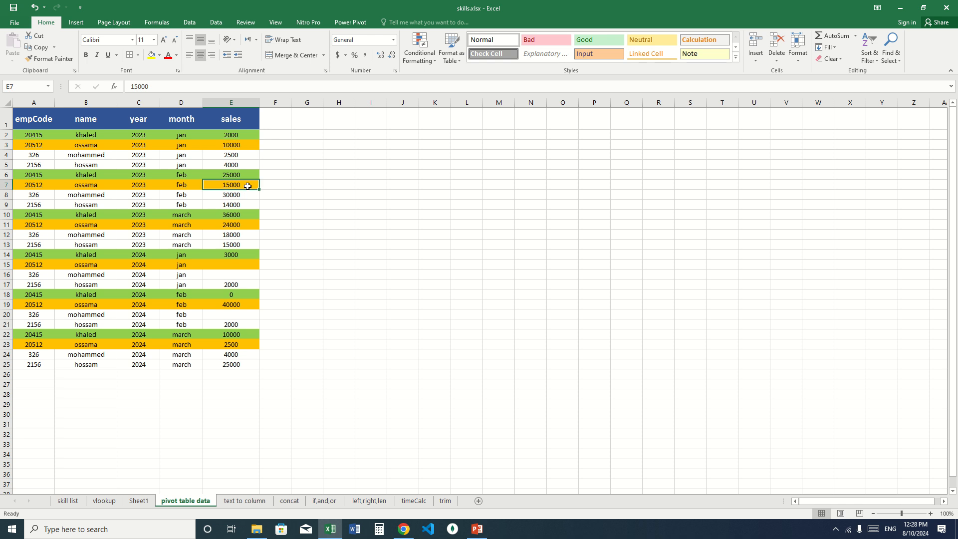
click(242, 225)
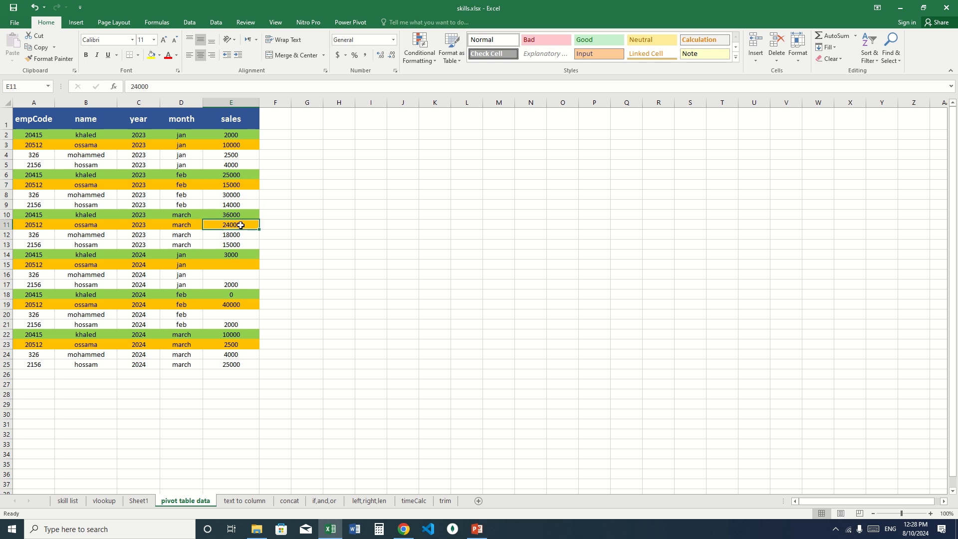
click(236, 268)
click(234, 306)
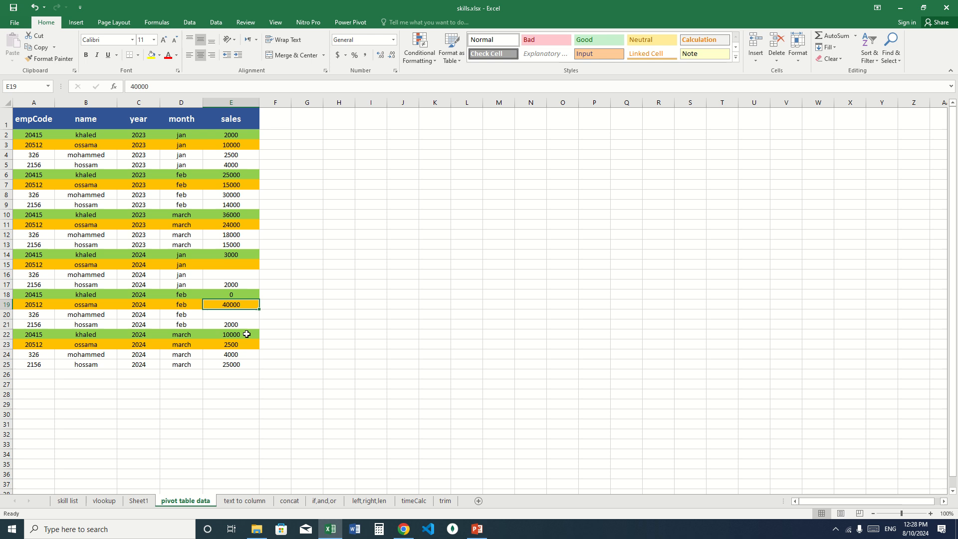
click(237, 345)
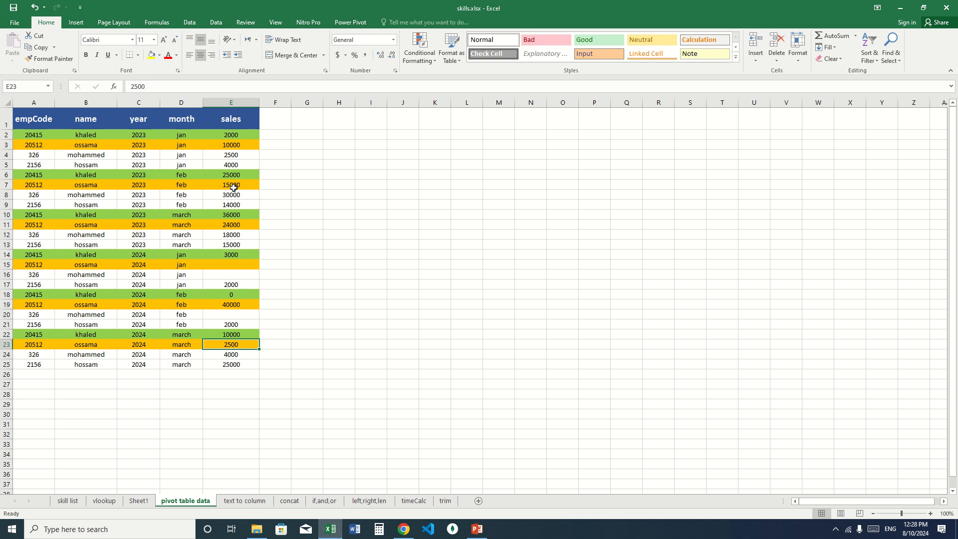
Switch to Calculator and divide 76000 by 6 to check the average of the employee in the green rows.
click(378, 529)
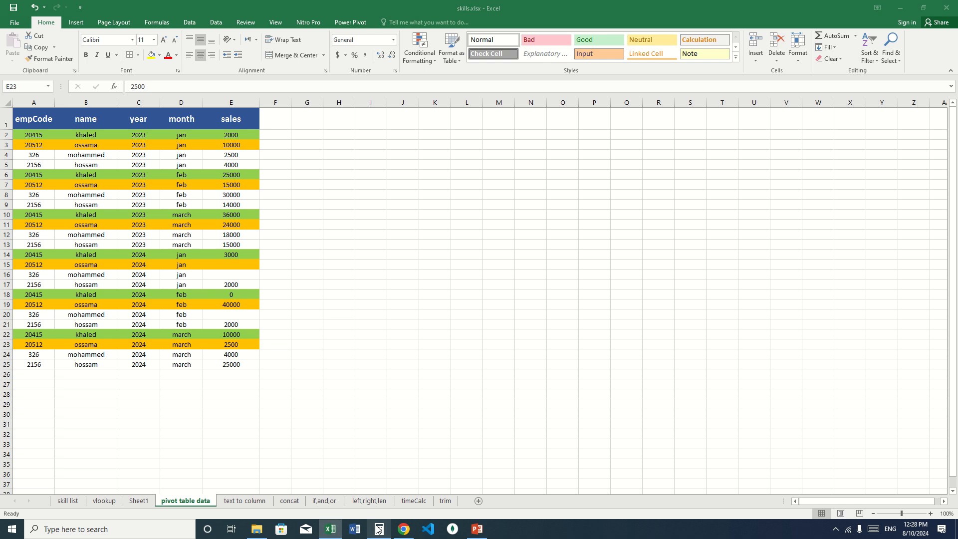
text(760000)
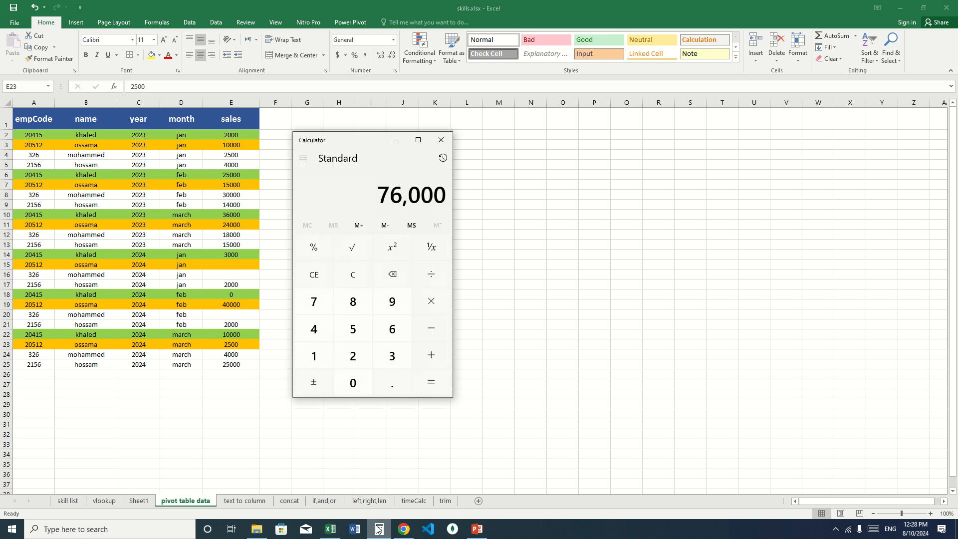
key(slash)
key(6)
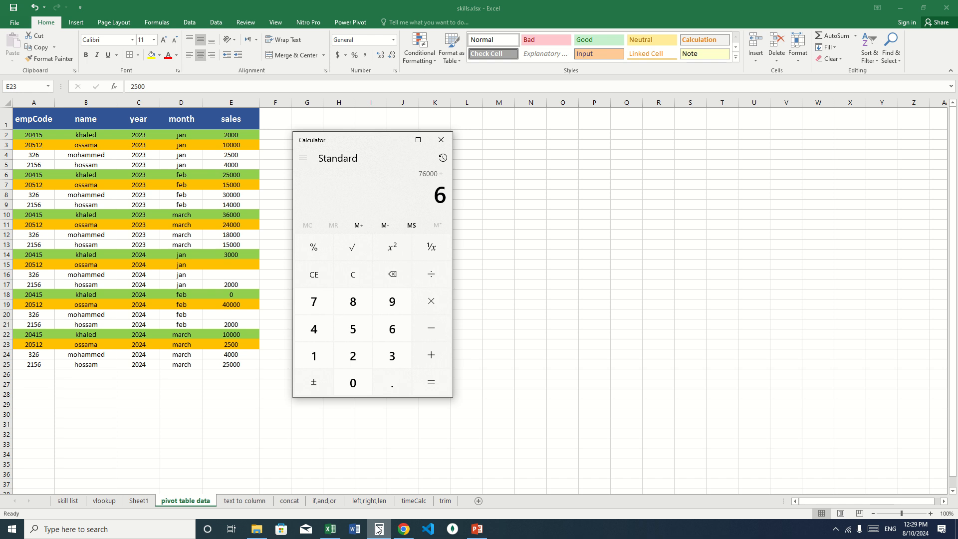
key(Return)
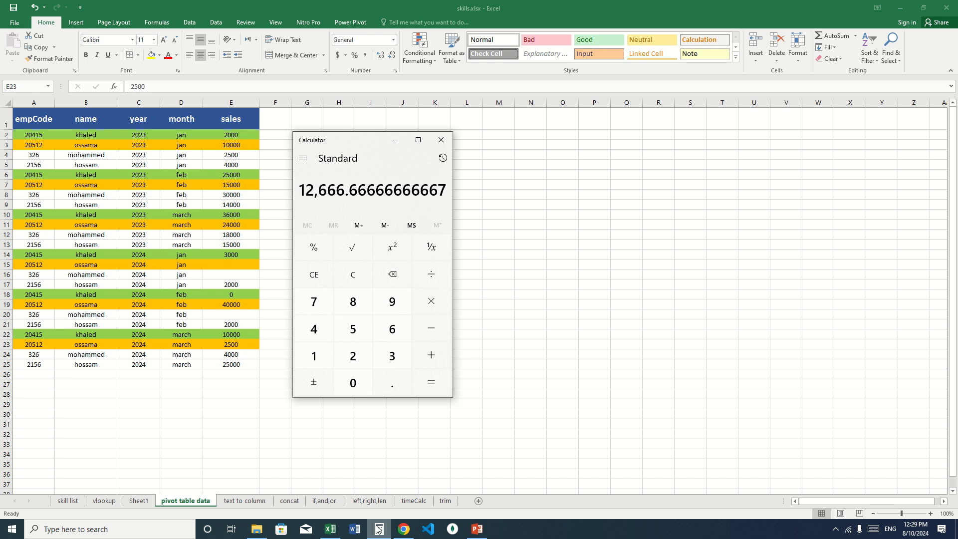
Divide 76000 by 5 for comparison, then clear the calculator.
key(Escape)
text(76)
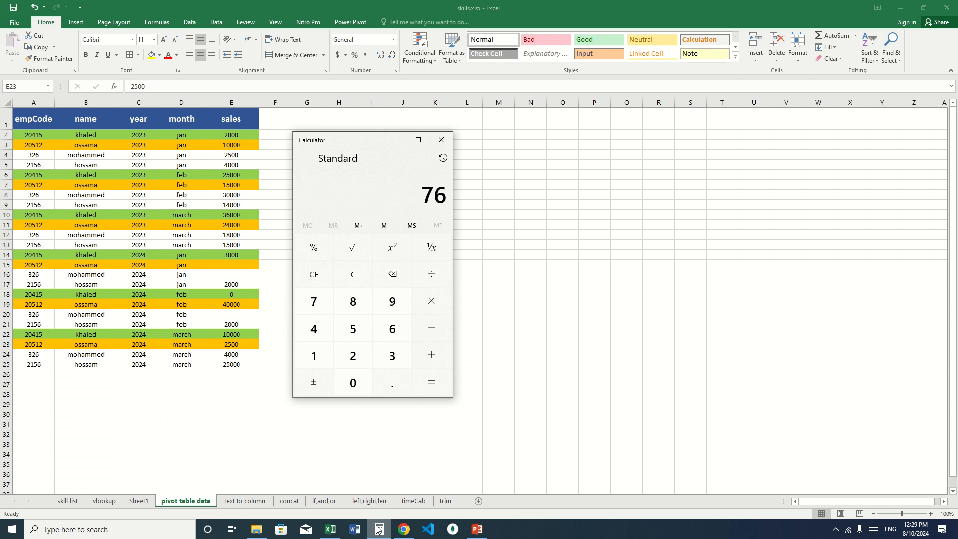
text(000)
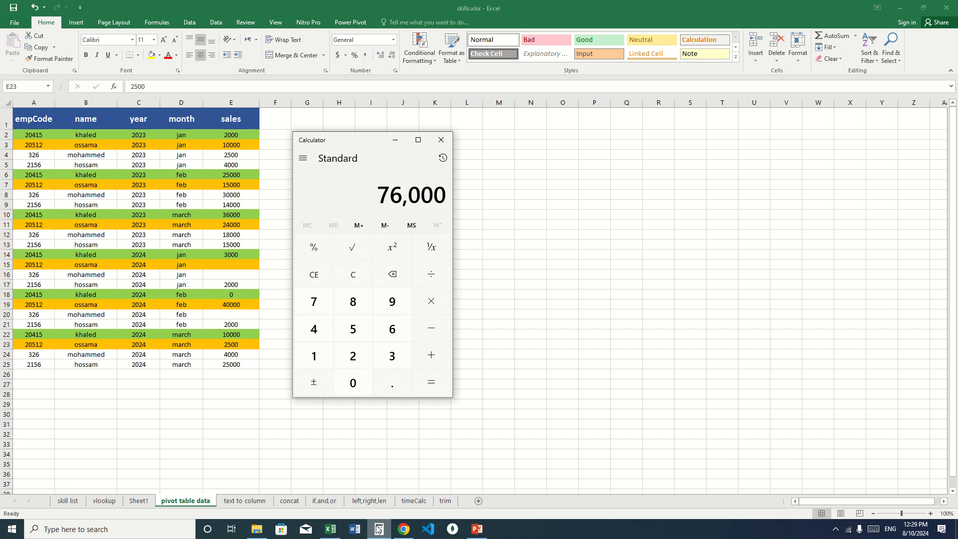
text(/5)
key(Return)
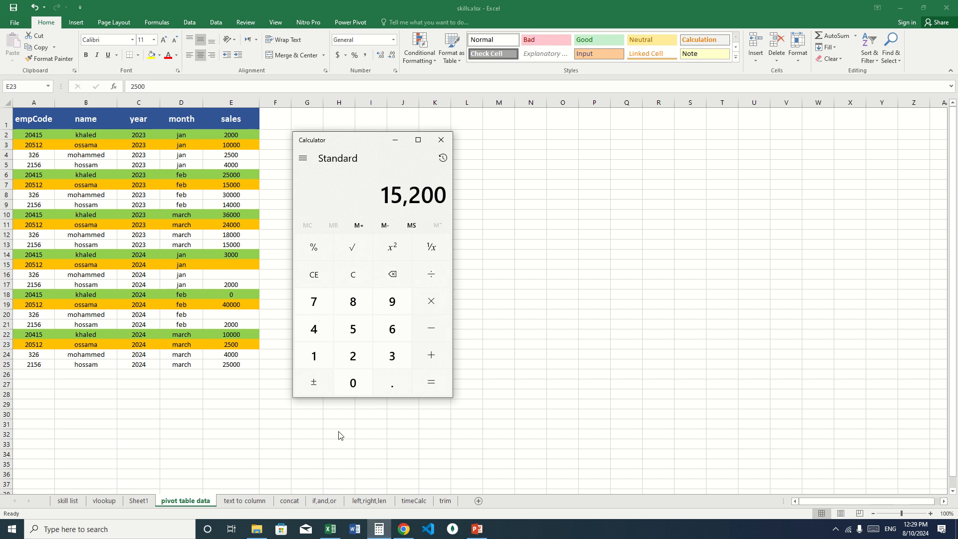
key(Escape)
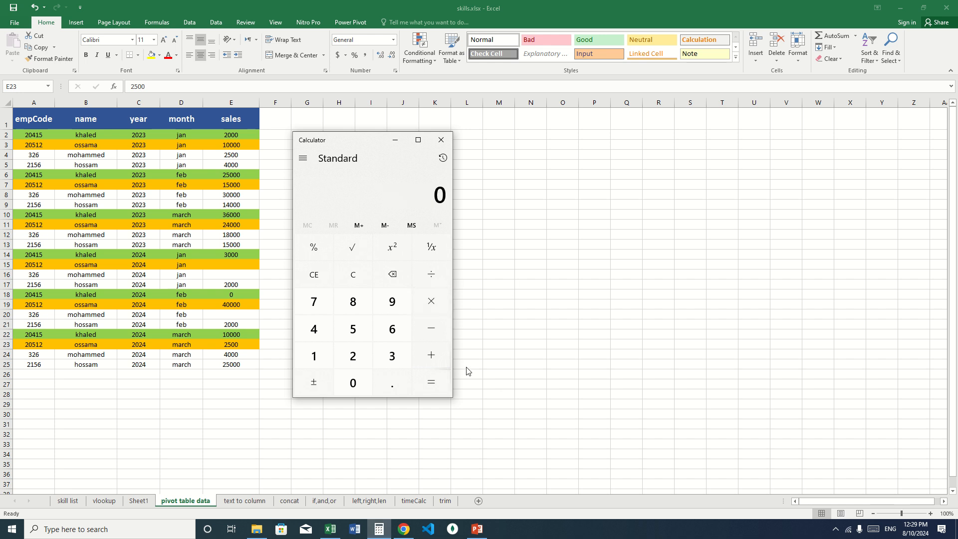
Return to the PivotTable on Sheet1 in Excel and compare the sum, count and minimum of sales in rows 6 and 7.
click(132, 502)
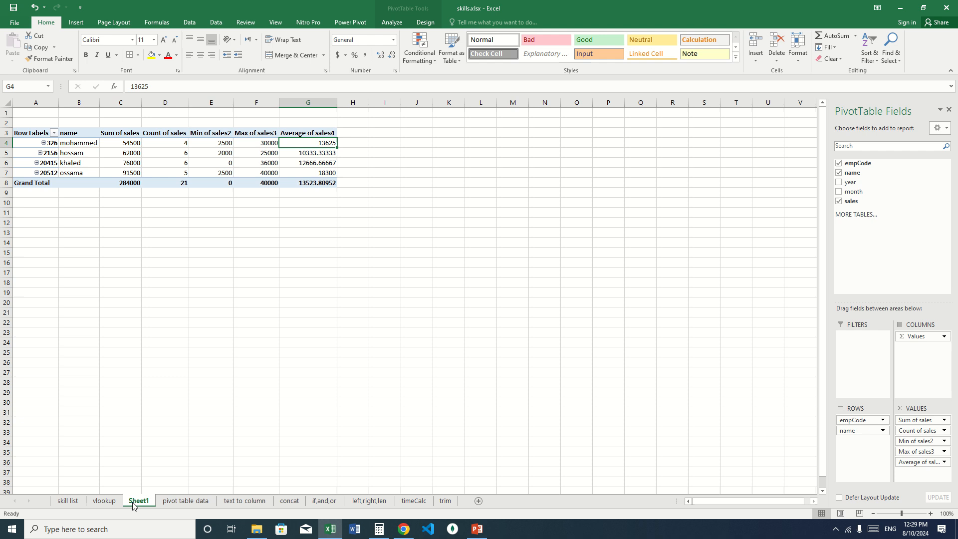
click(77, 163)
click(122, 163)
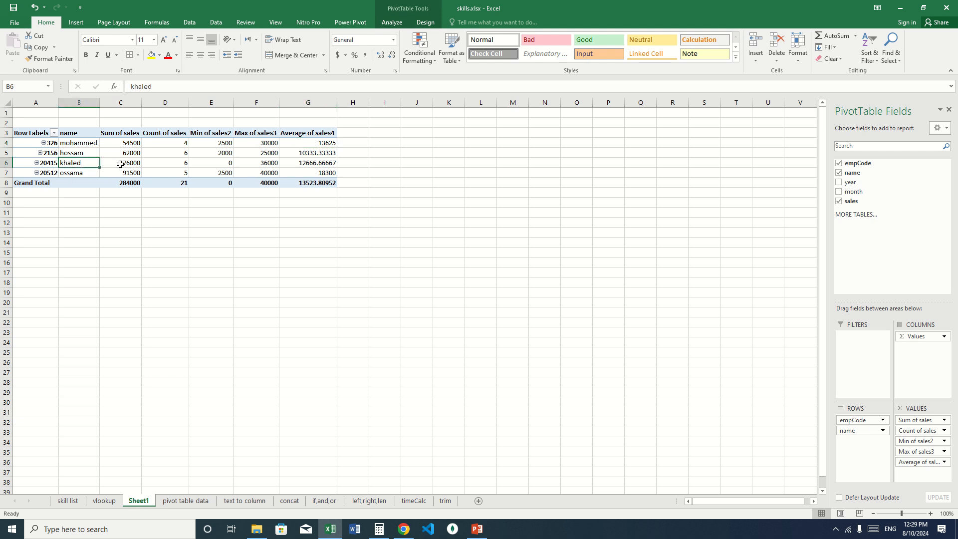
click(177, 164)
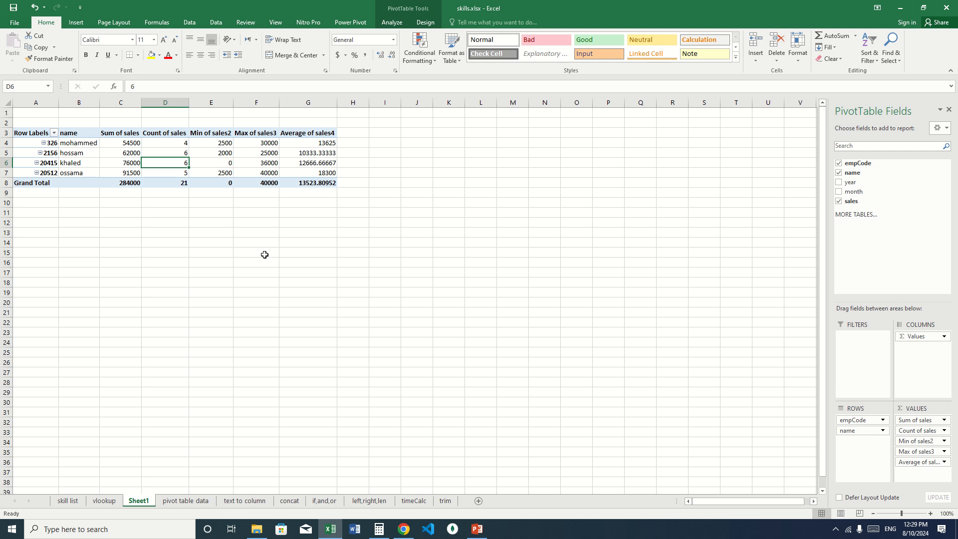
click(126, 171)
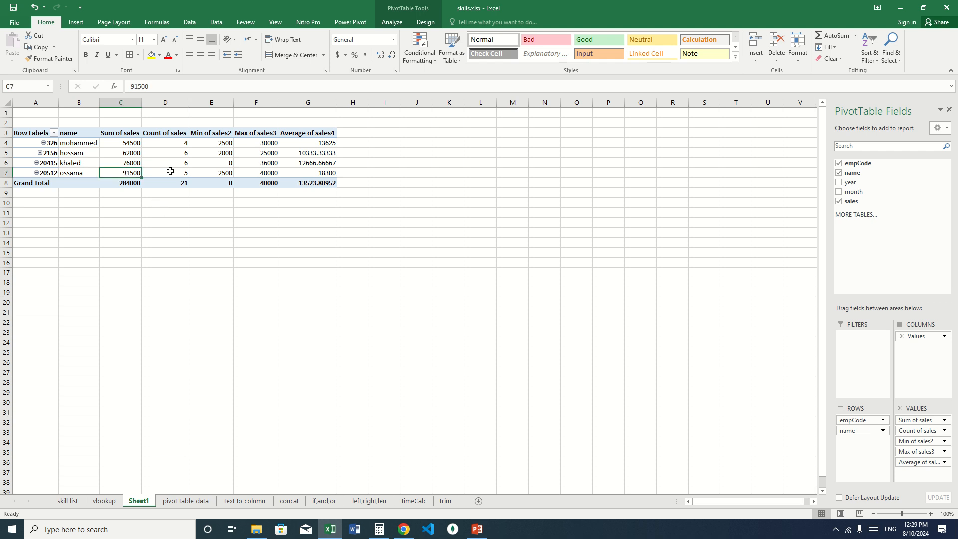
click(180, 171)
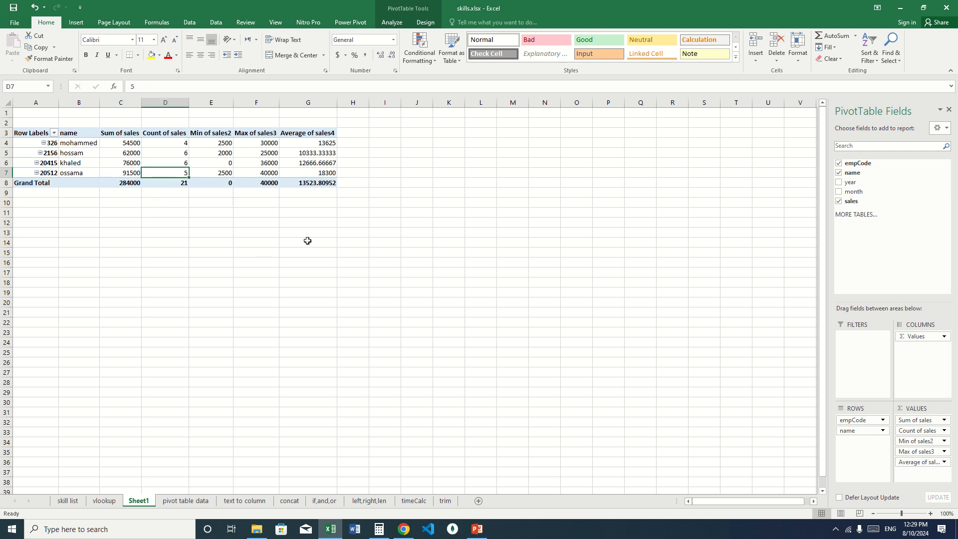
click(230, 165)
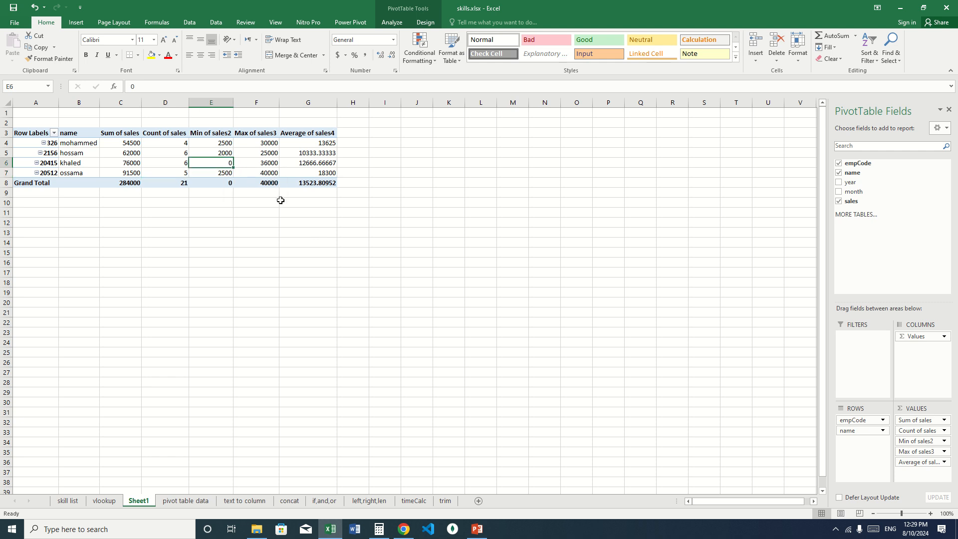
click(212, 172)
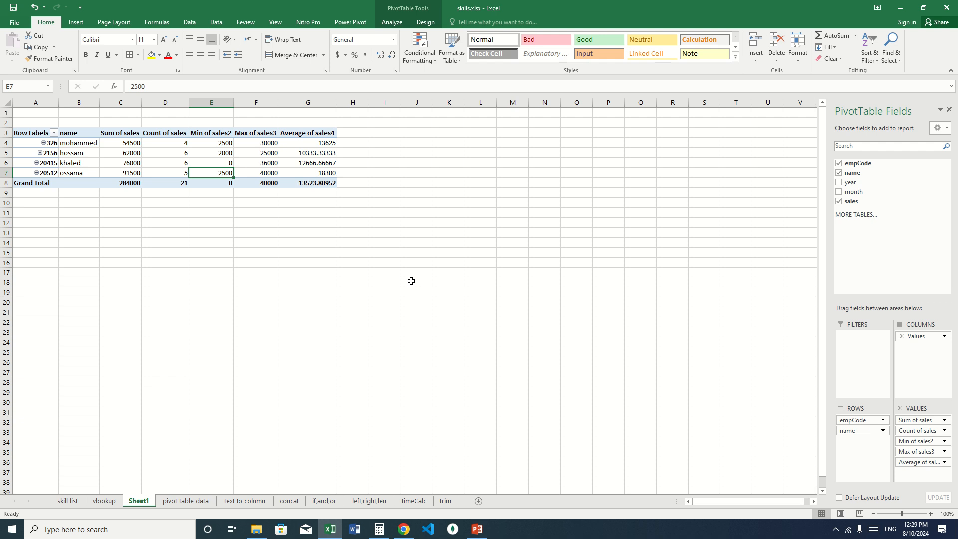
click(179, 169)
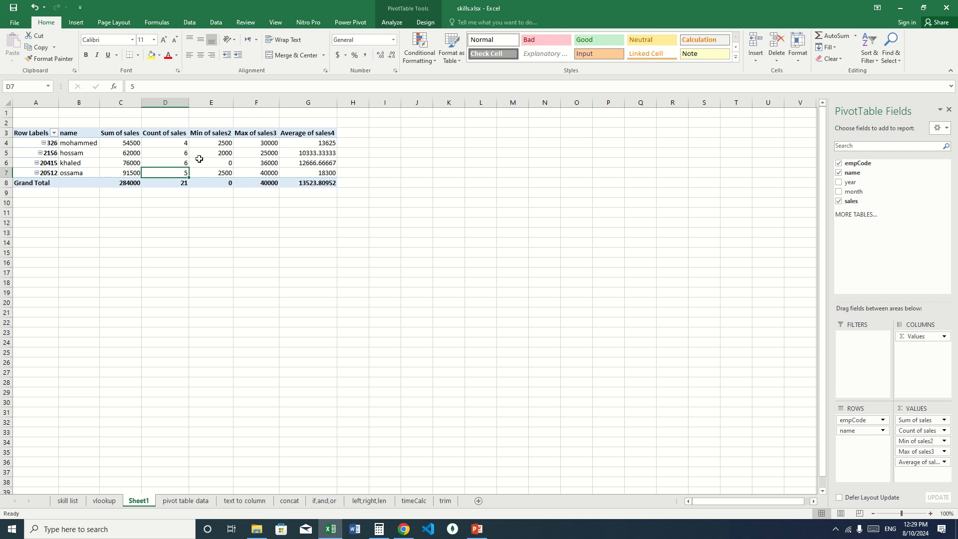
Review the count, minimum and average of sales for the employee in PivotTable row 6.
click(180, 162)
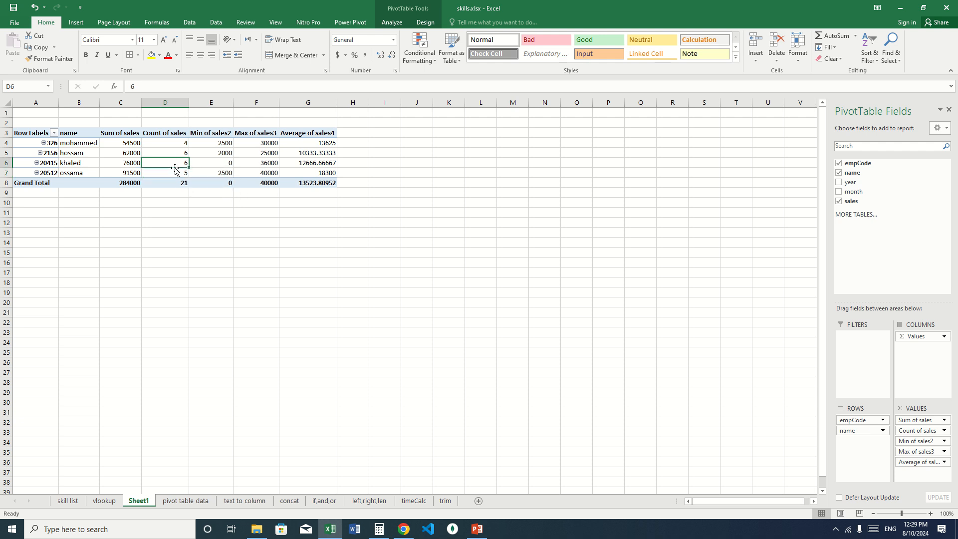
click(227, 163)
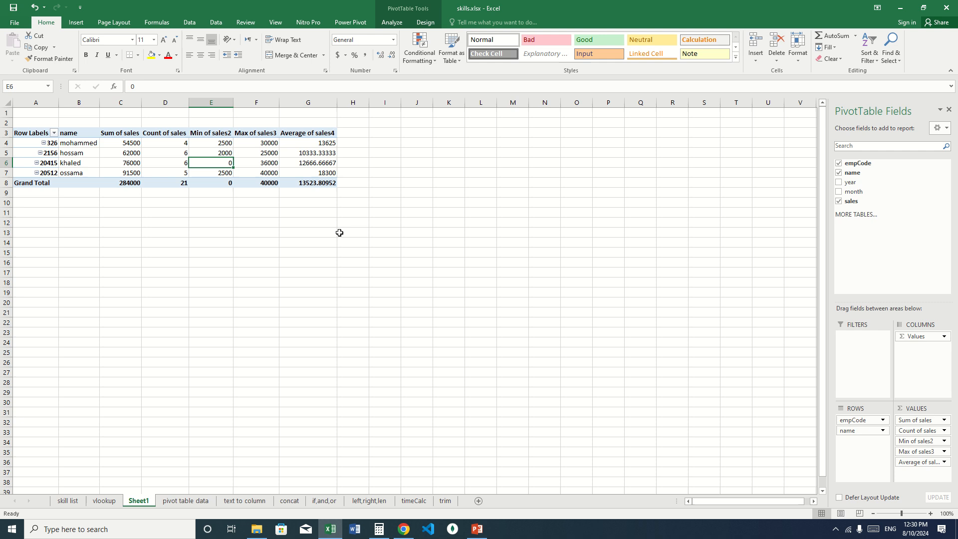
click(320, 163)
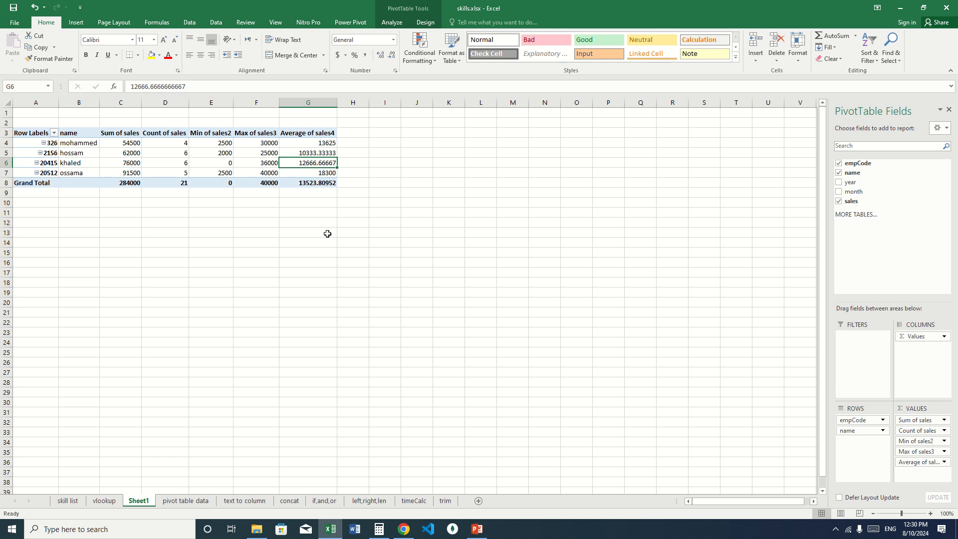
On the pivot table data sheet, clear the sales value in cell E18 for February 2024.
click(186, 502)
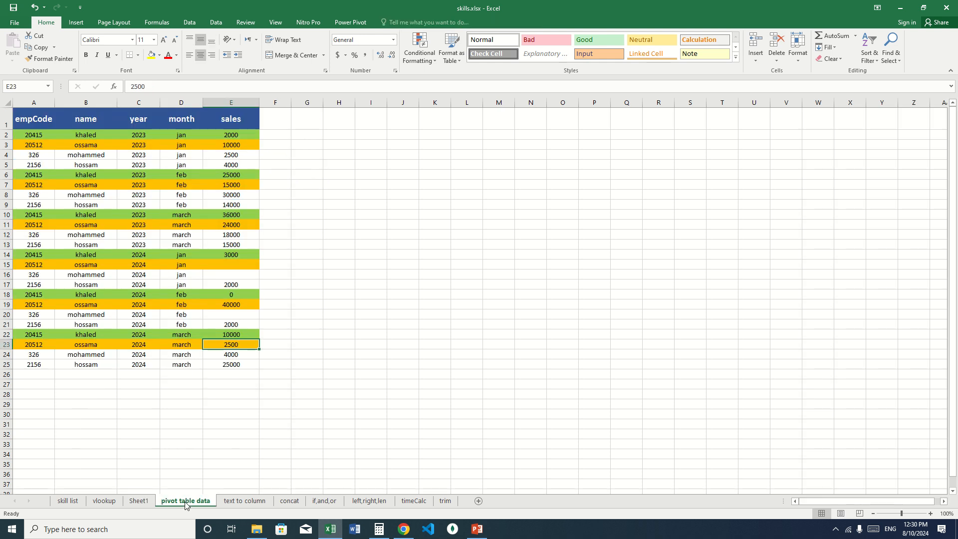
click(237, 103)
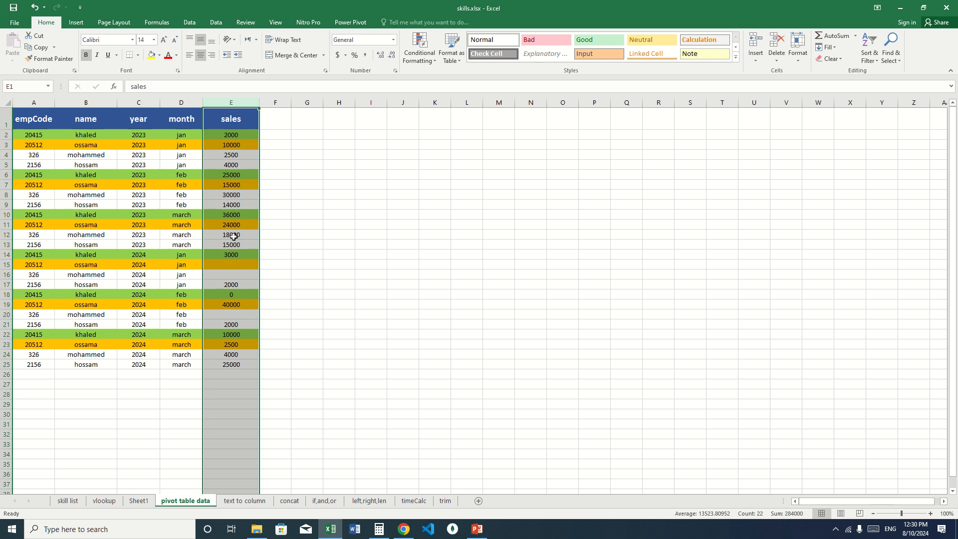
click(234, 293)
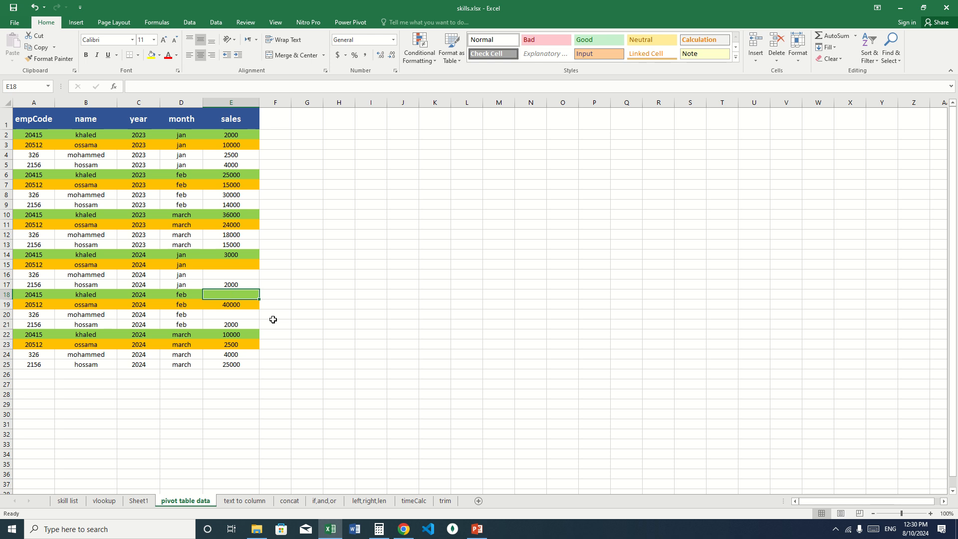
Return to the PivotTable on Sheet1 and refresh all data.
click(148, 501)
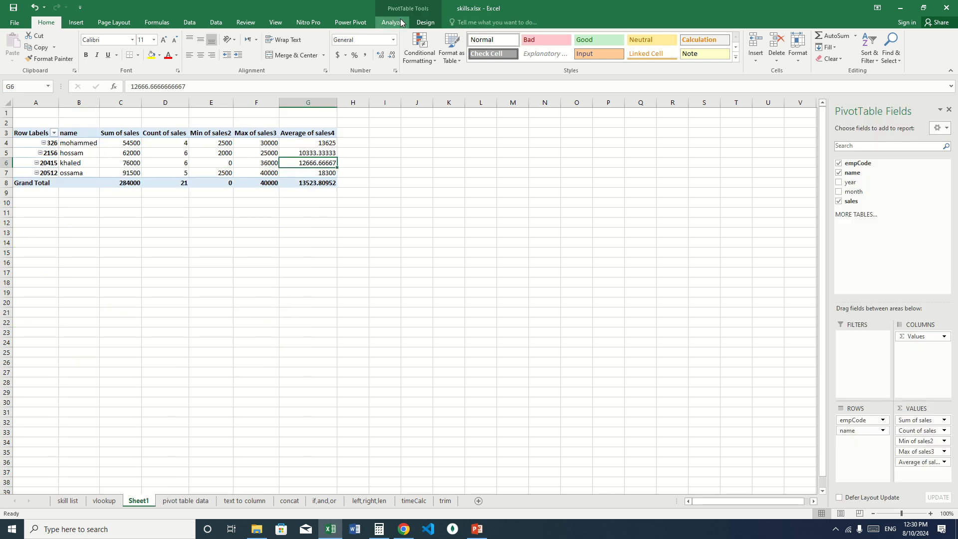
click(400, 20)
click(357, 56)
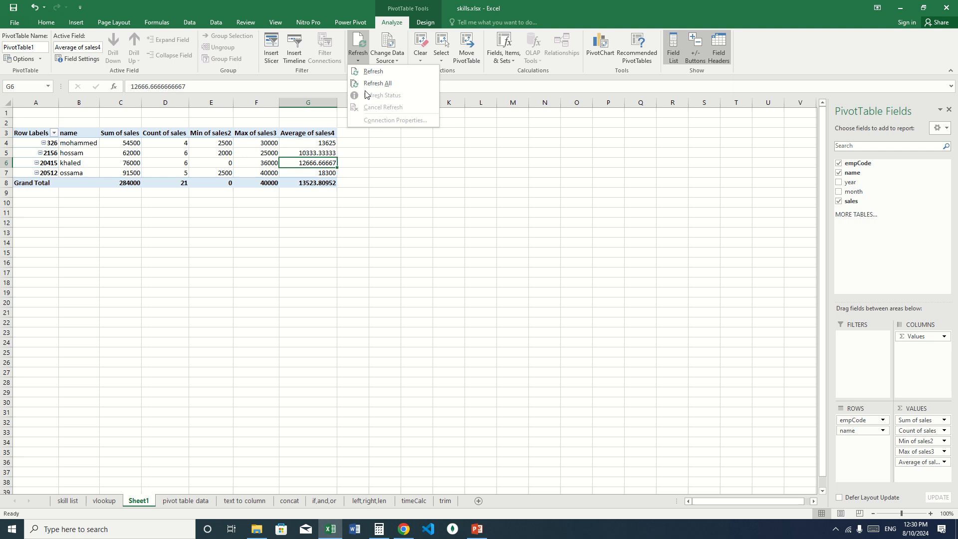
click(373, 84)
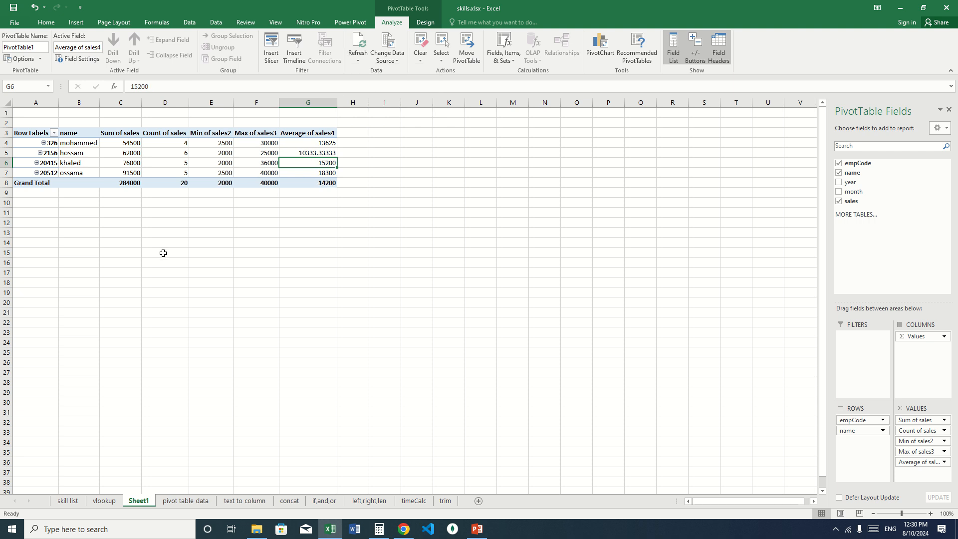
Examine the refreshed sum, count, minimum, maximum and average of sales in row 6, comparing the maximum with row 7.
click(167, 162)
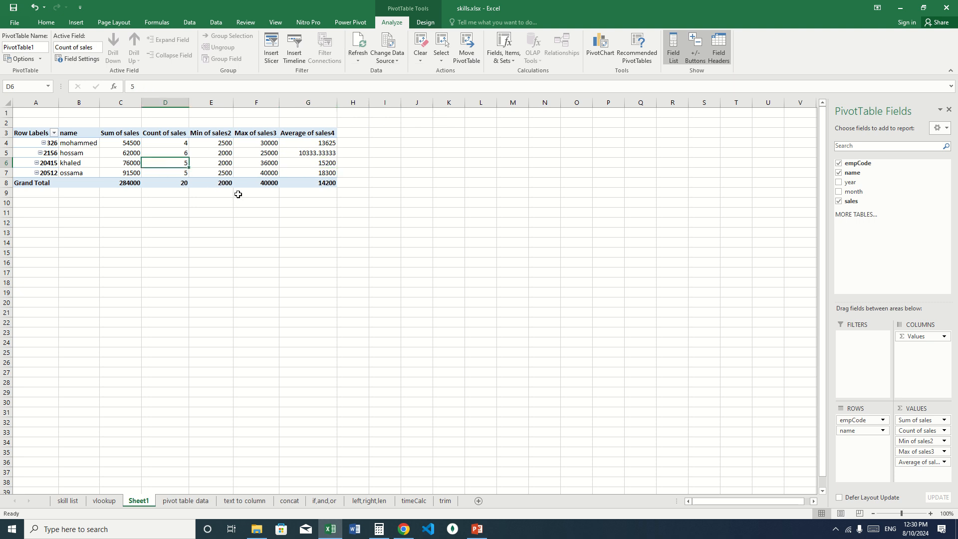
click(123, 163)
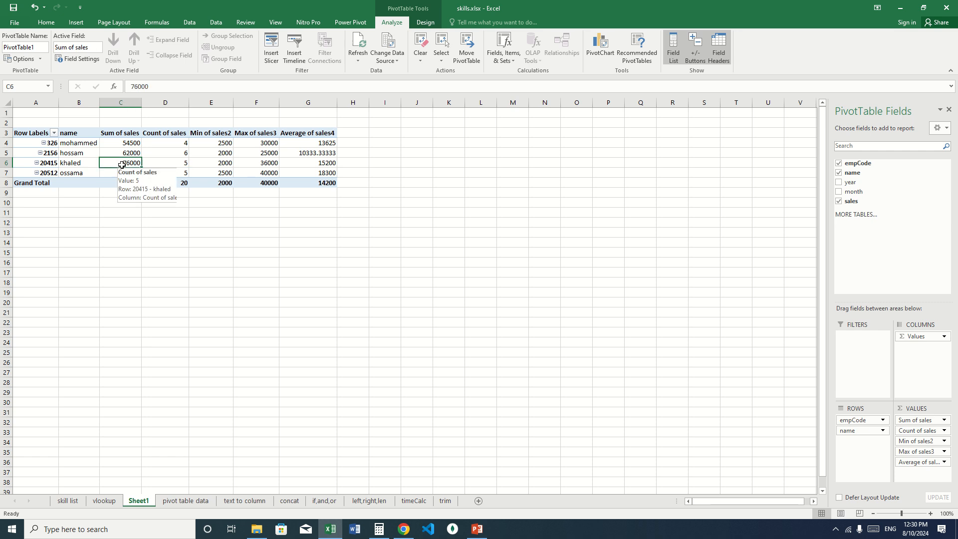
click(269, 165)
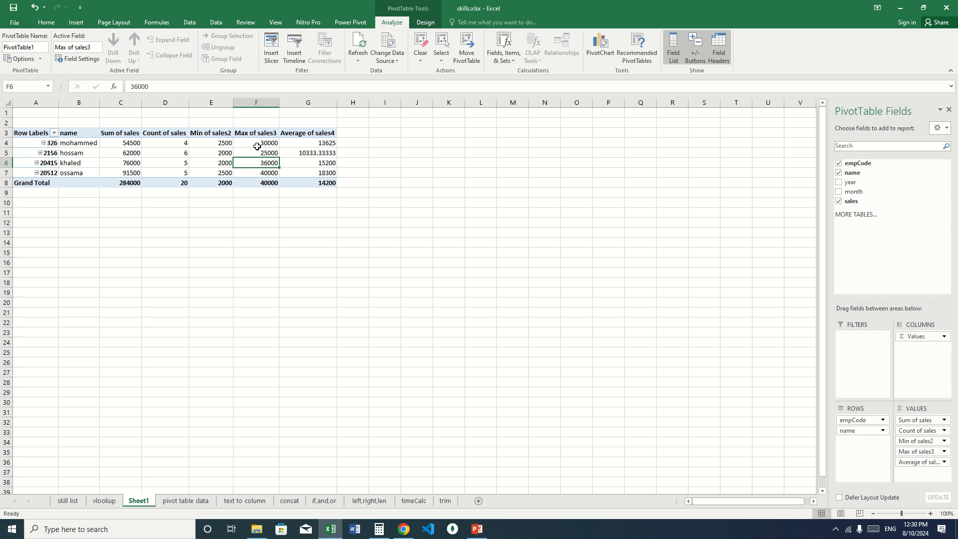
click(267, 173)
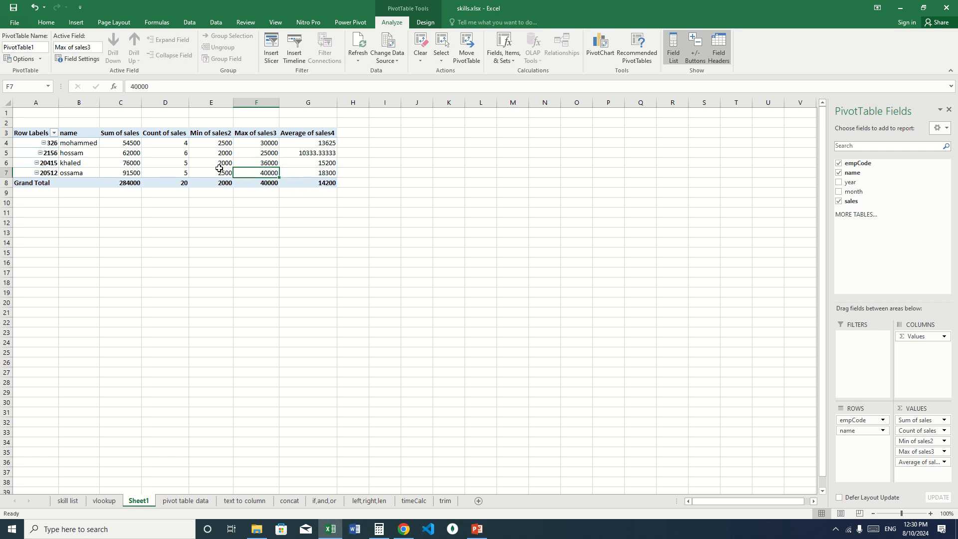
click(181, 160)
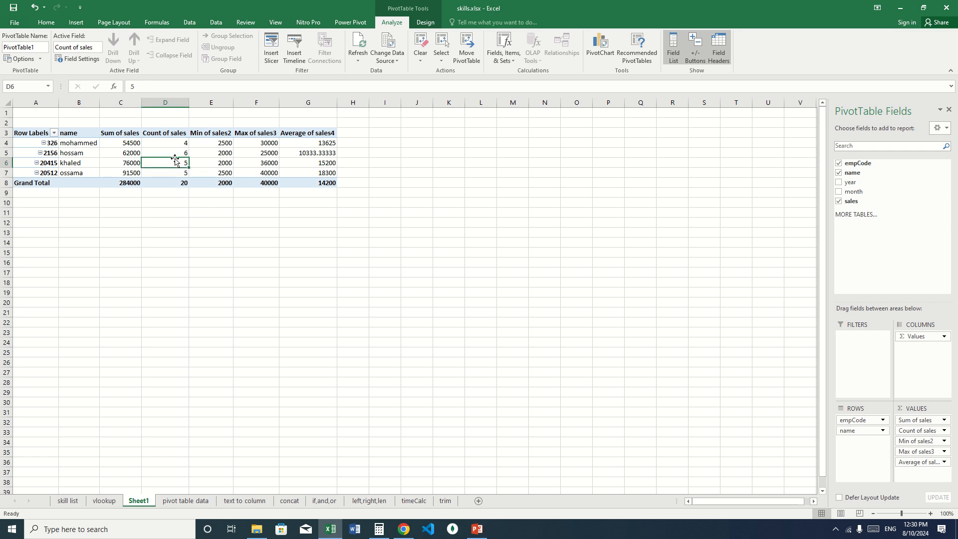
click(229, 163)
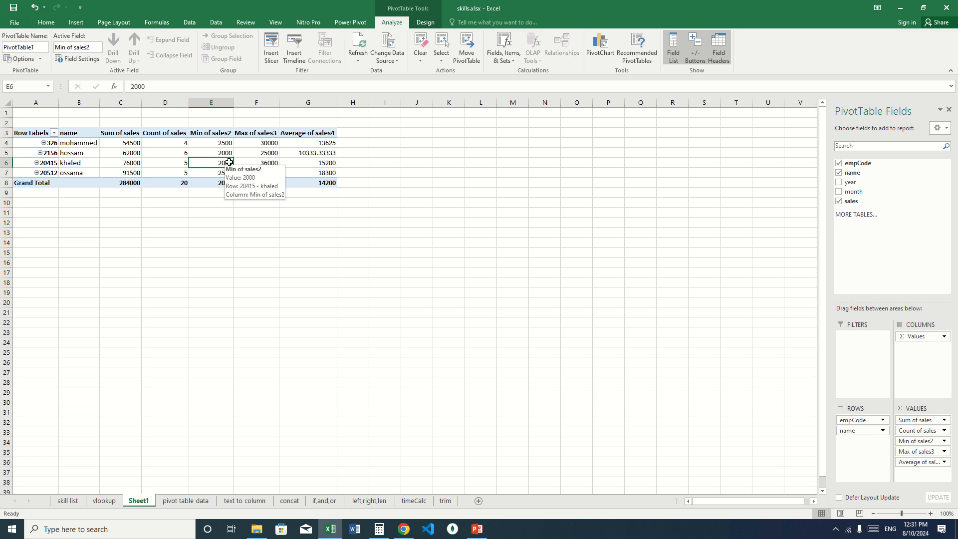
click(333, 161)
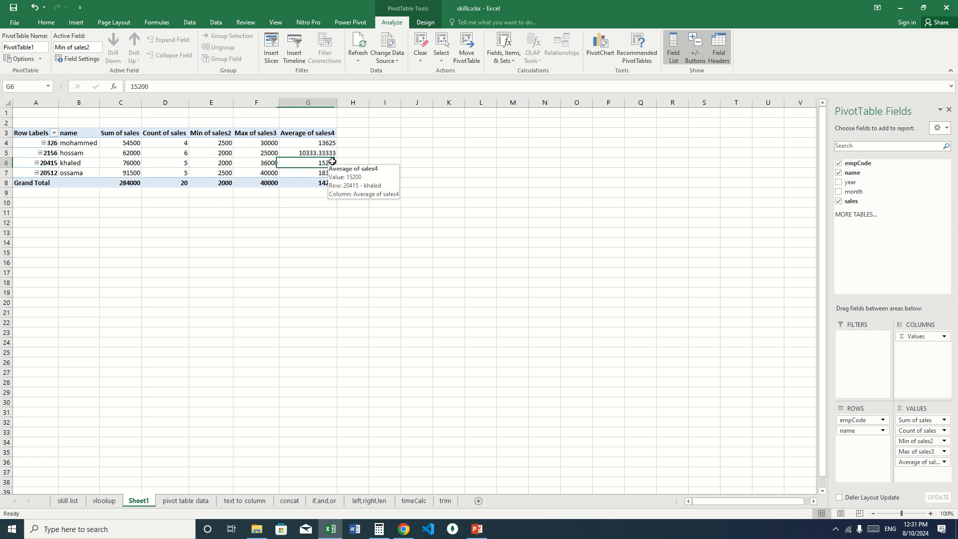
click(178, 166)
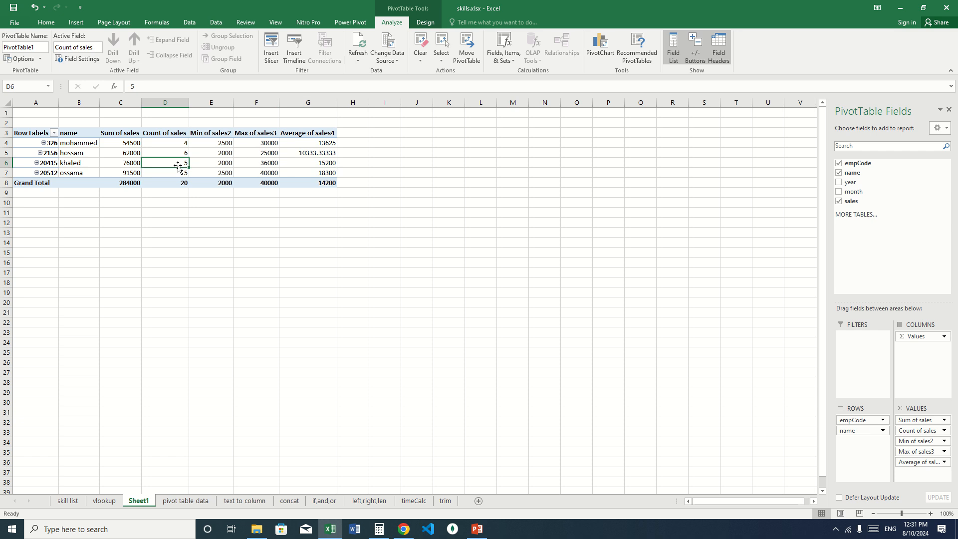
click(226, 165)
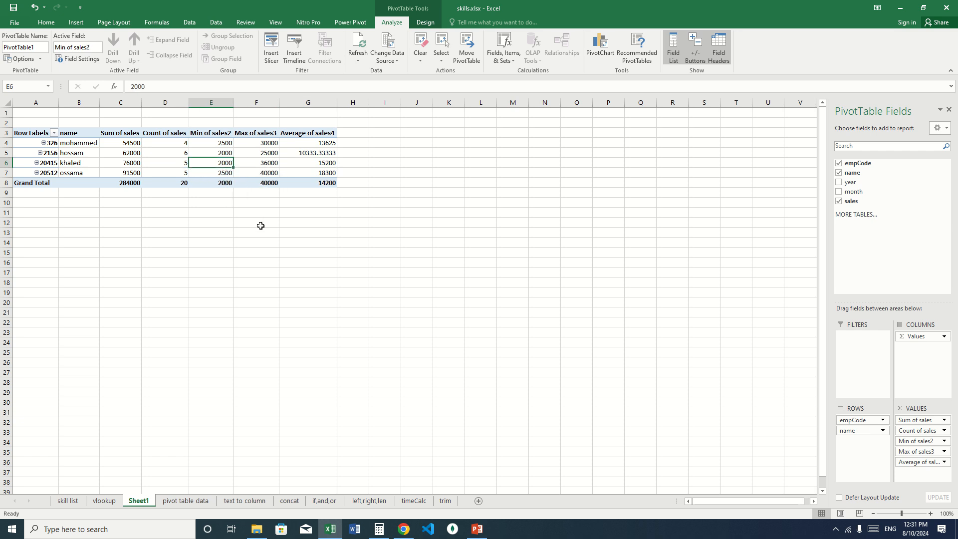
click(330, 164)
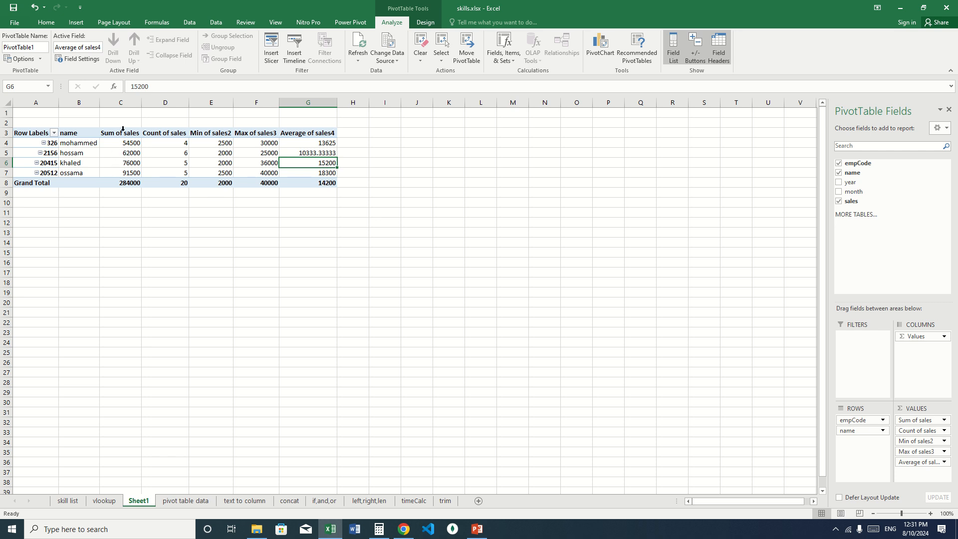
Compare the Sum of sales values of the employees in rows 4, 6 and 7.
click(130, 144)
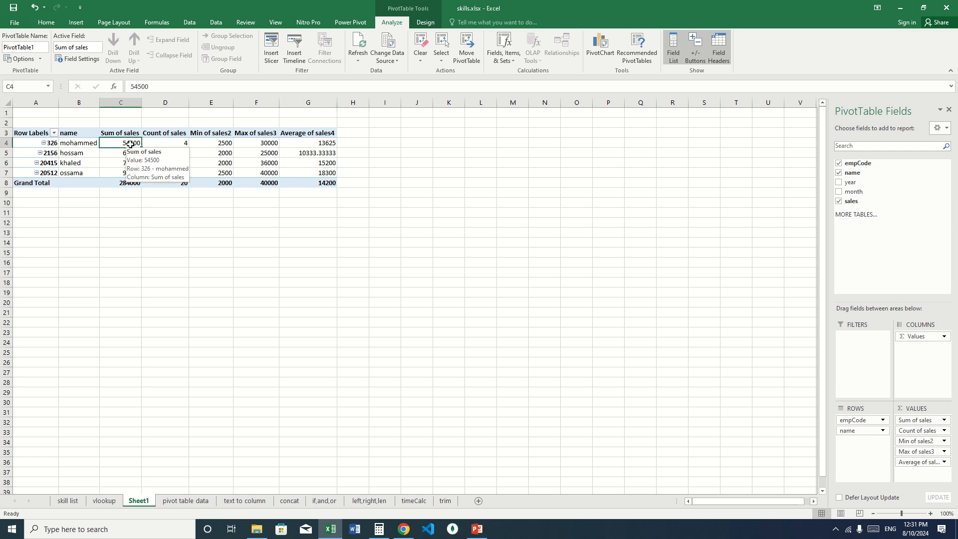
click(128, 164)
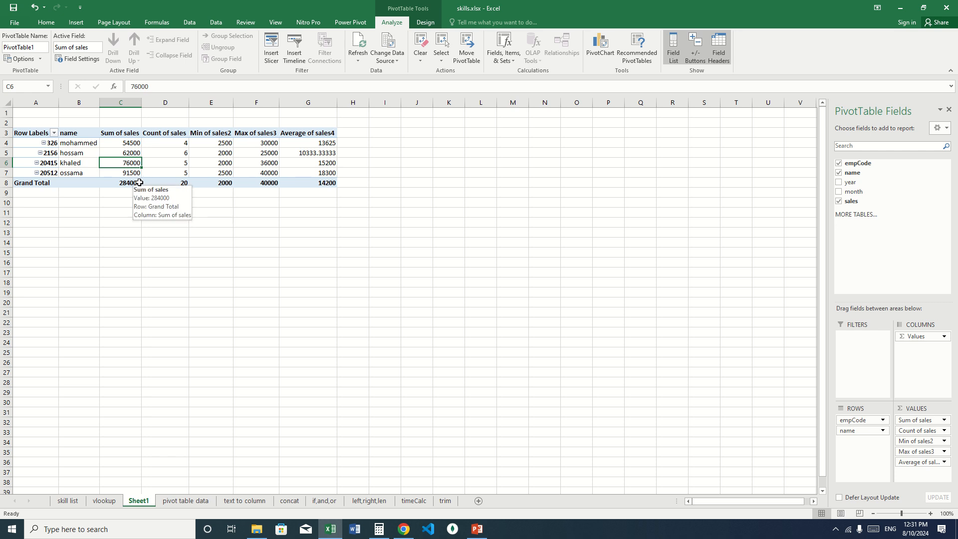
click(128, 170)
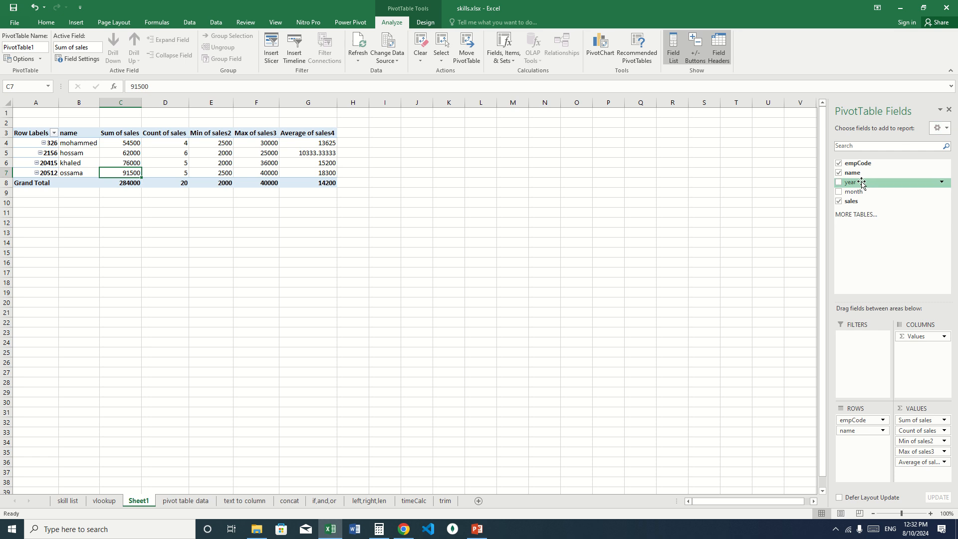
Add the year field below name in the PivotTable rows and show its item labels in tabular form.
drag(862, 183, 858, 458)
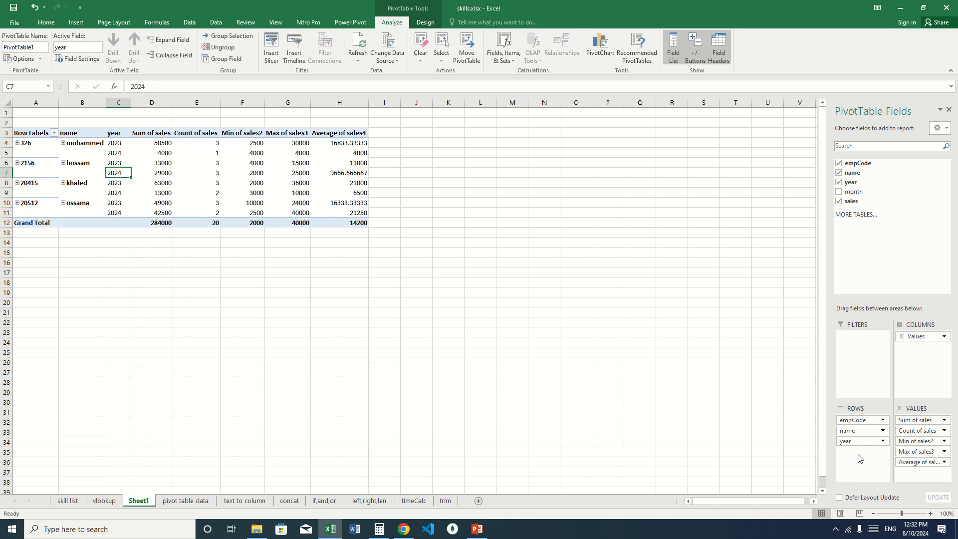
right_click(112, 143)
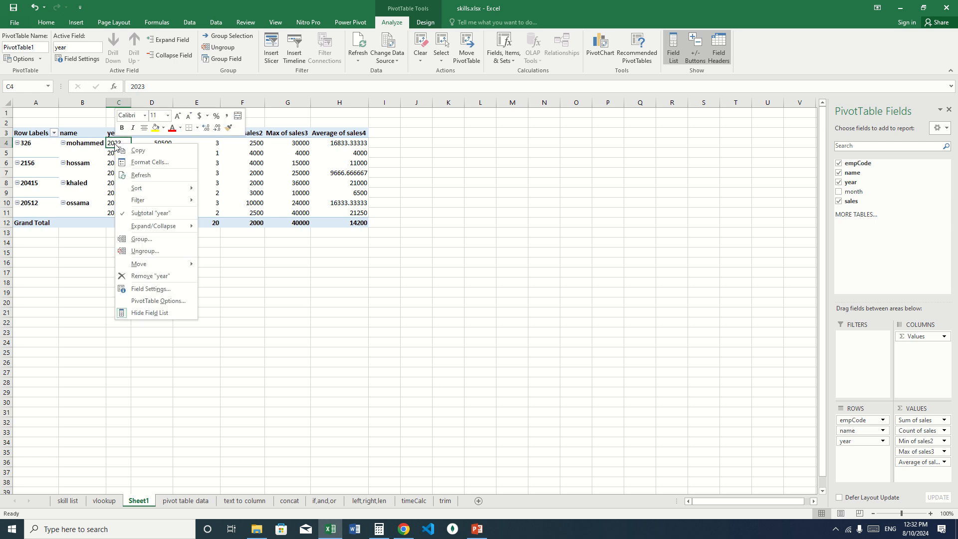
click(127, 144)
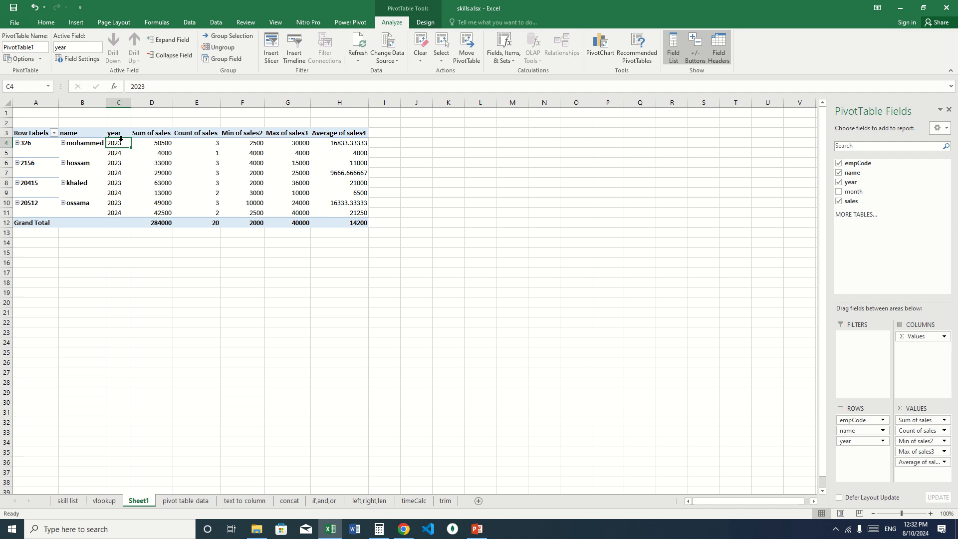
right_click(125, 142)
click(165, 286)
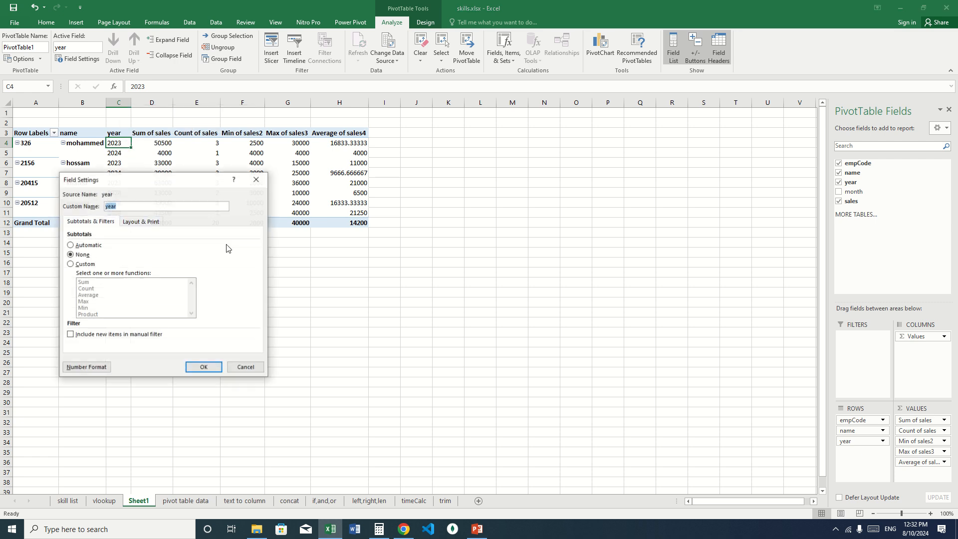
click(150, 223)
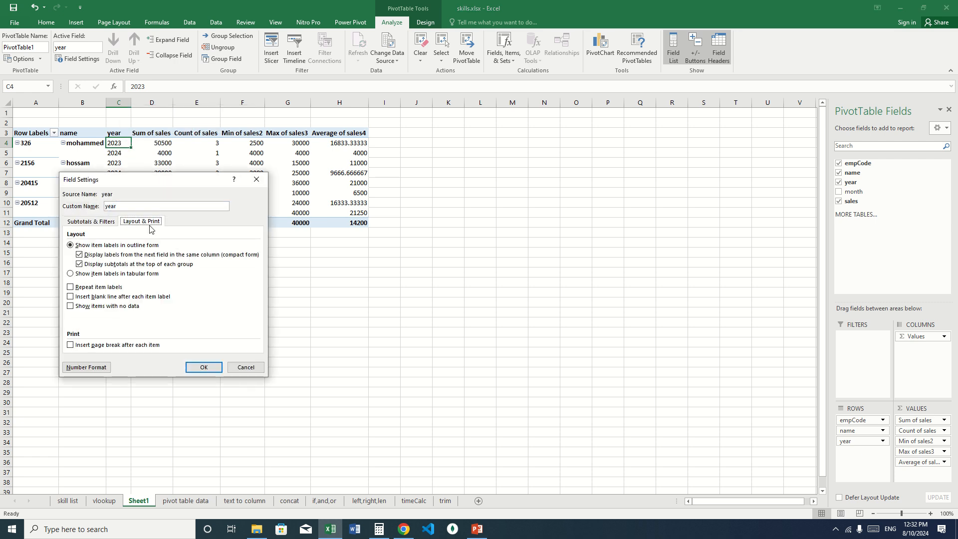
click(113, 274)
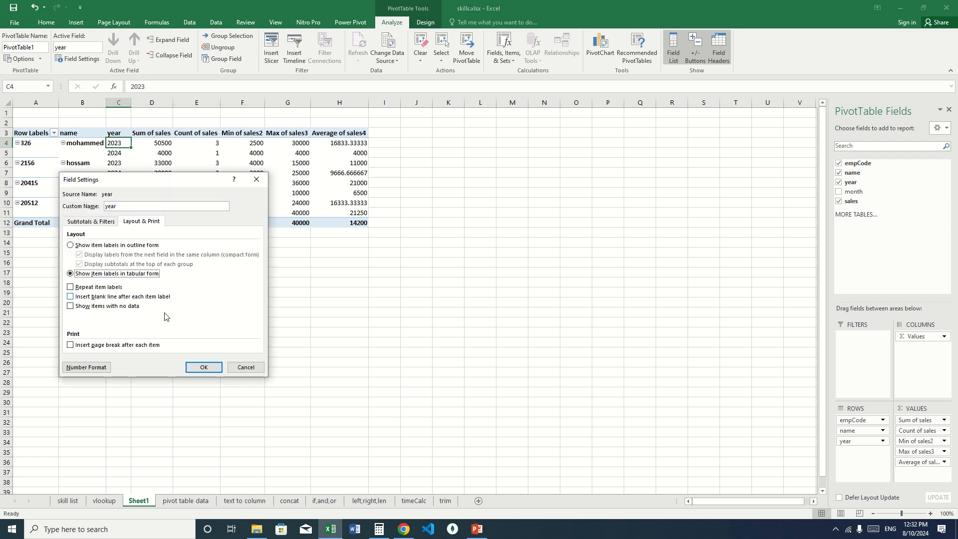
click(197, 365)
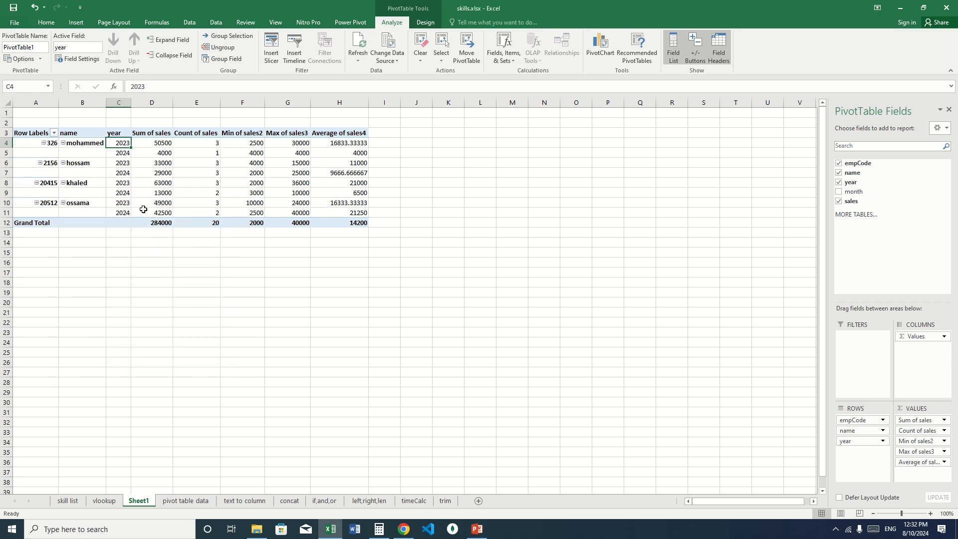
Examine the 2023 and 2024 sales rows of employee code 20415, consult the pivot table data sheet and return to Sheet1.
click(90, 134)
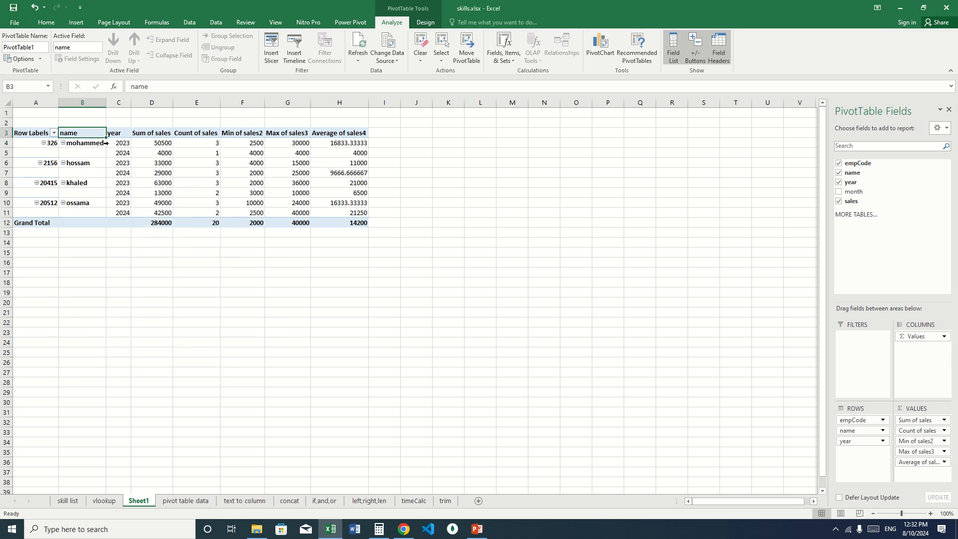
click(123, 144)
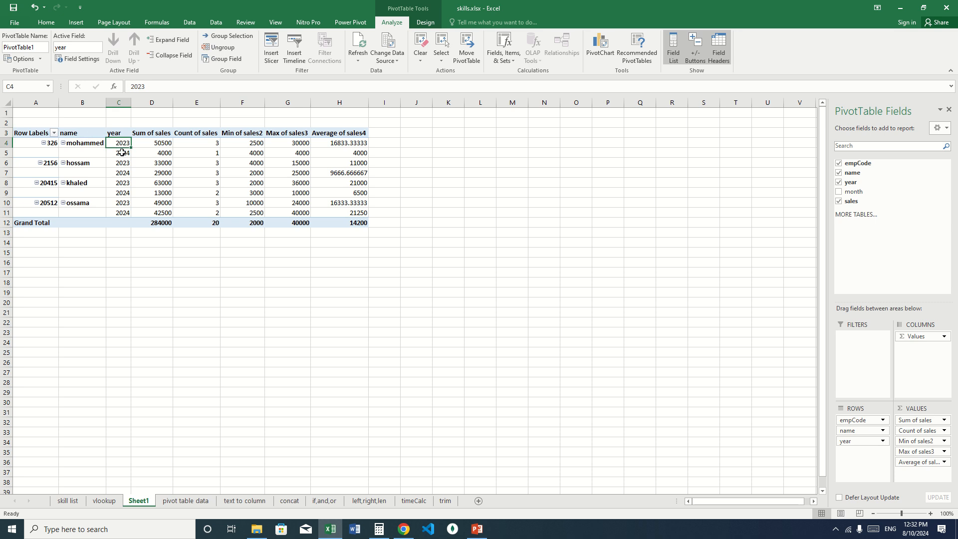
click(82, 183)
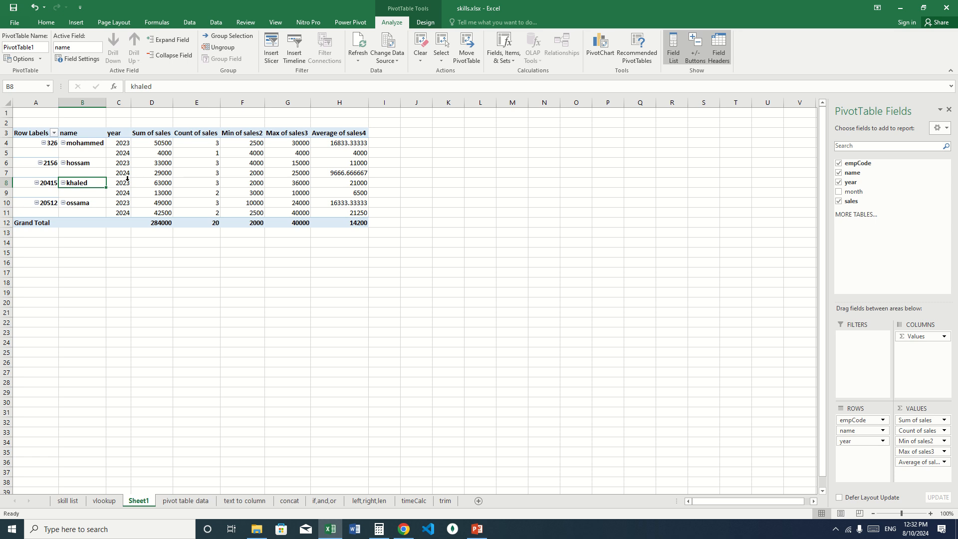
click(164, 185)
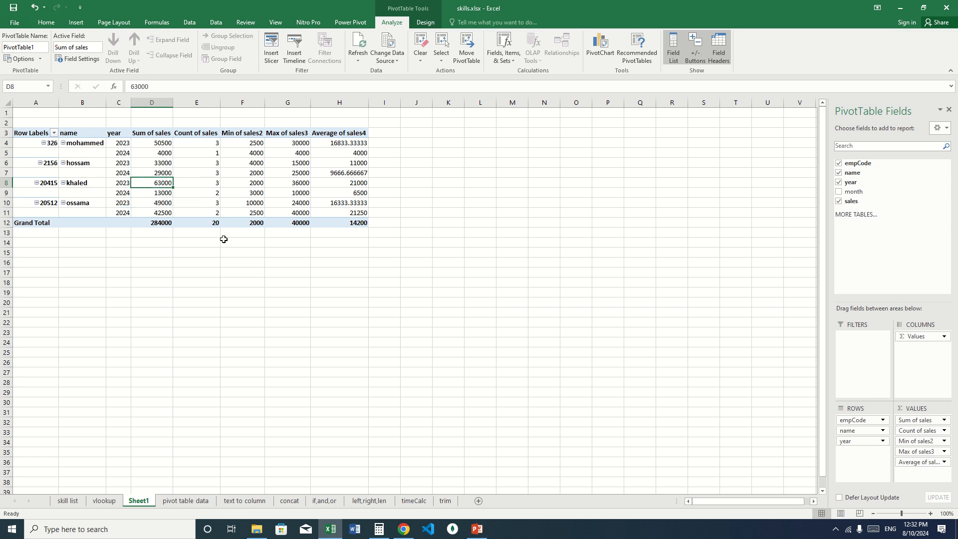
click(126, 194)
click(151, 195)
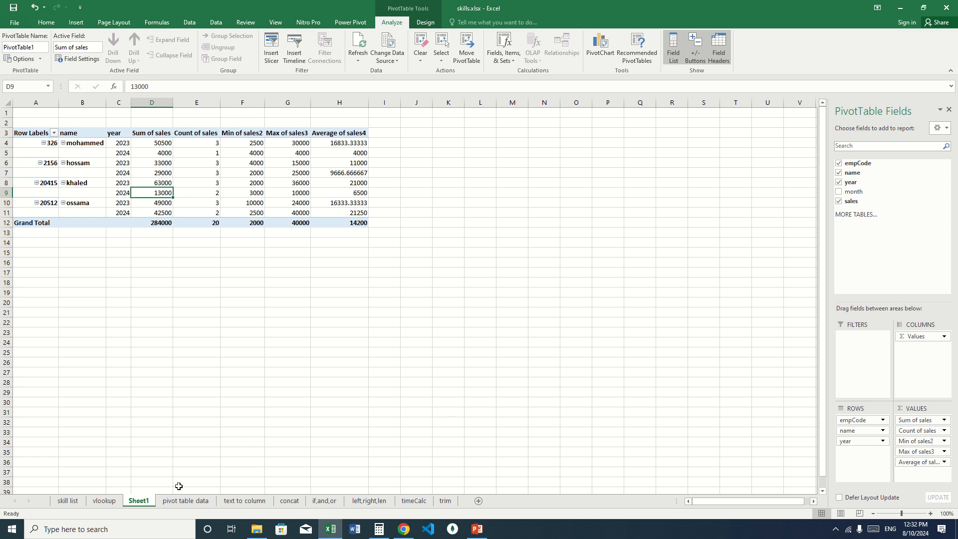
click(186, 500)
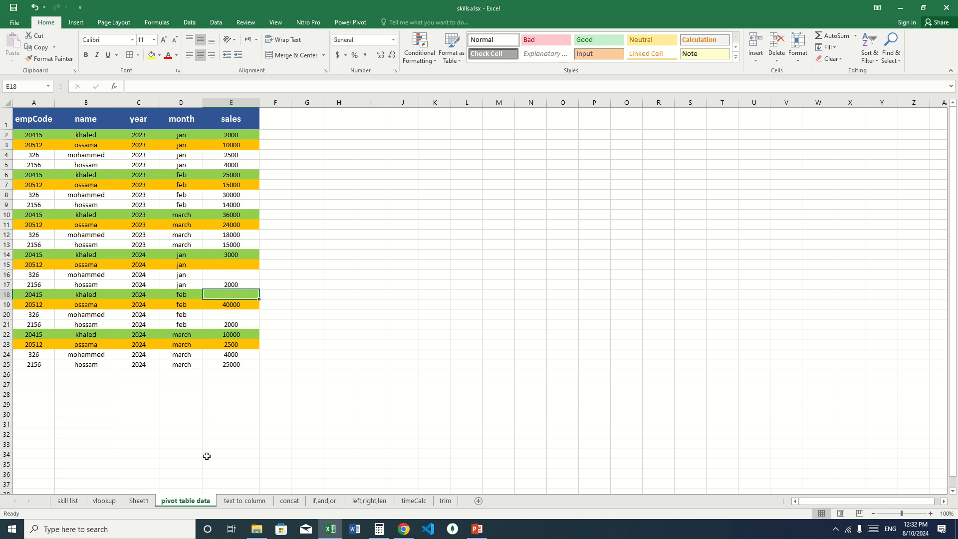
click(130, 501)
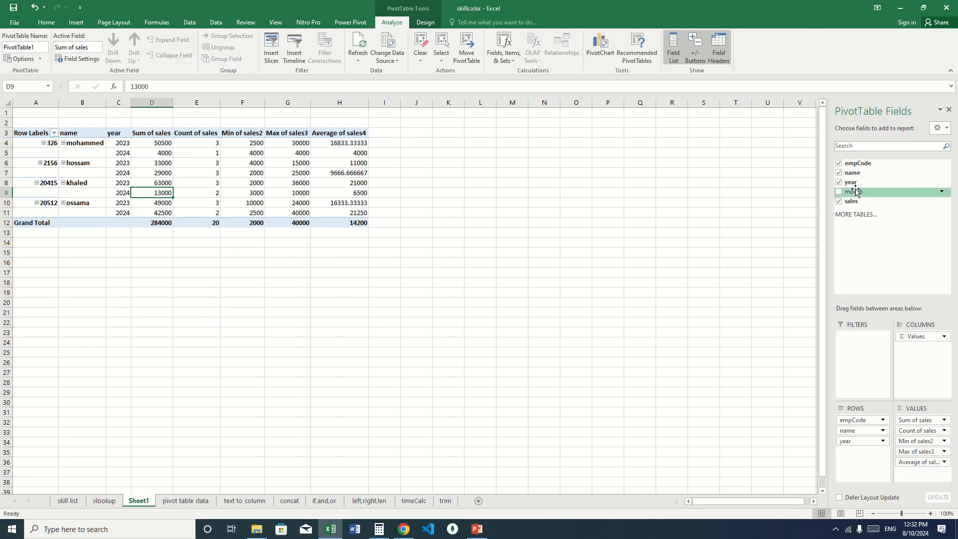
Try month as an extra row field below year, and remove both month and year from the PivotTable rows.
drag(855, 192, 848, 455)
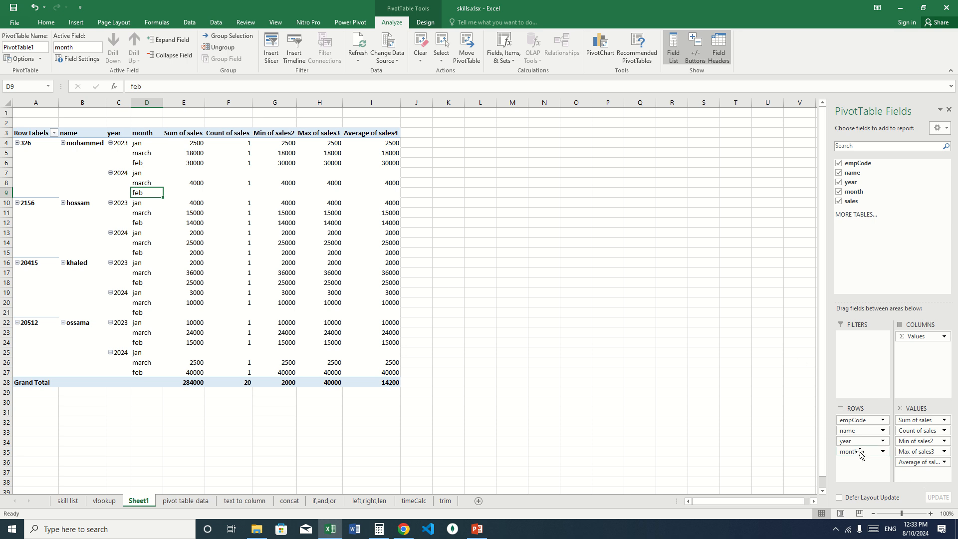
drag(859, 452, 863, 240)
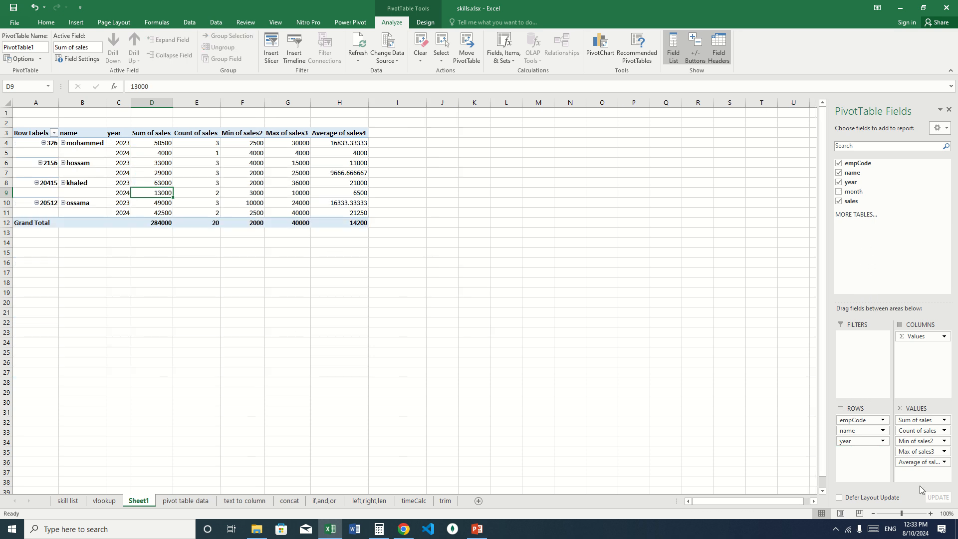
click(883, 442)
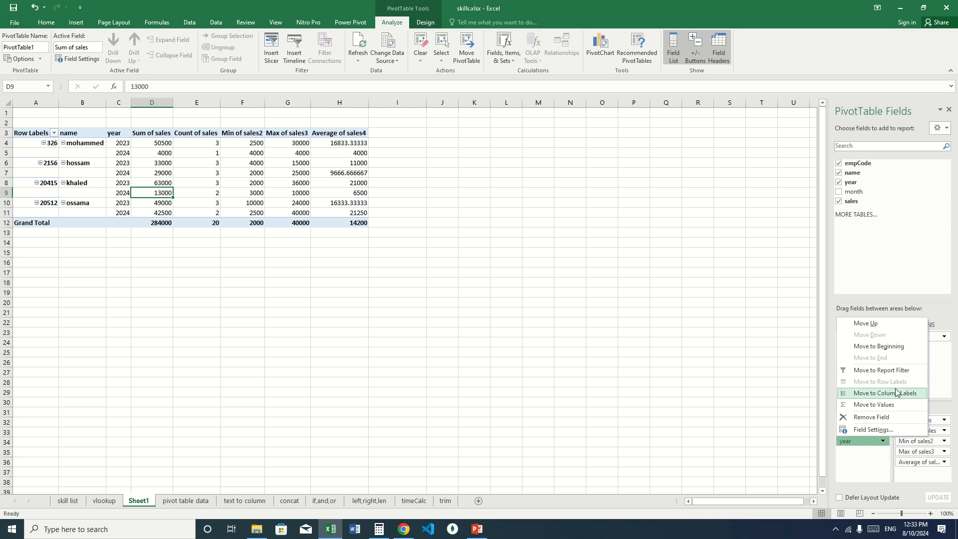
click(882, 419)
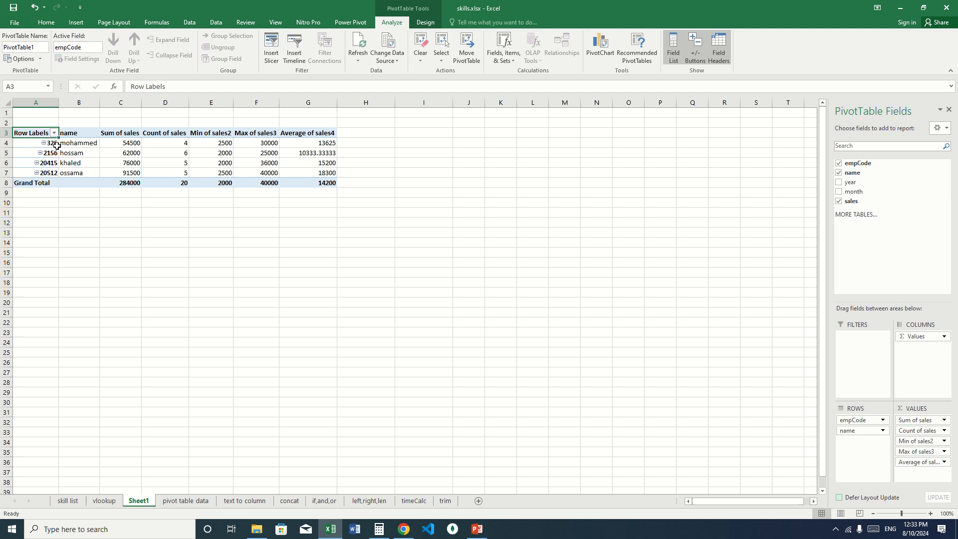